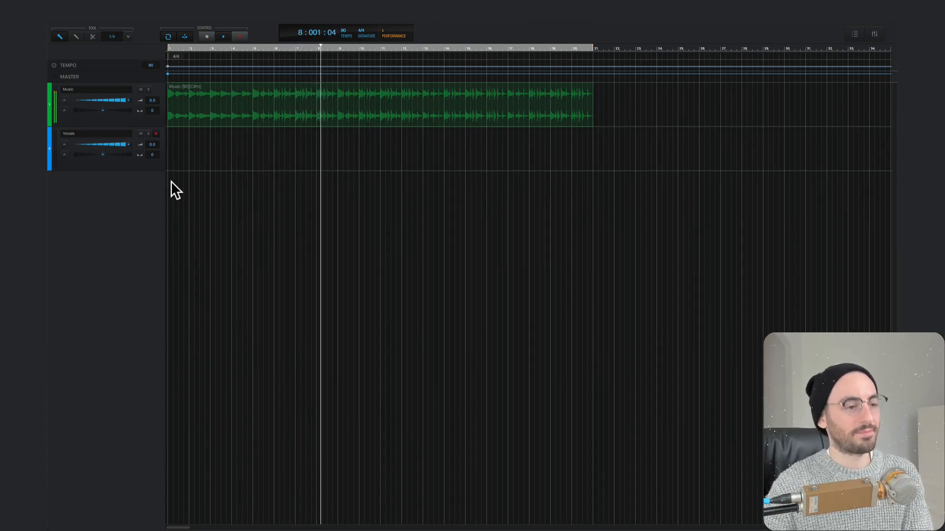
# Stop playback and draw a four-bar vocal part on the Vocals track, from bar 1 to bar 5.
pyautogui.press('space')
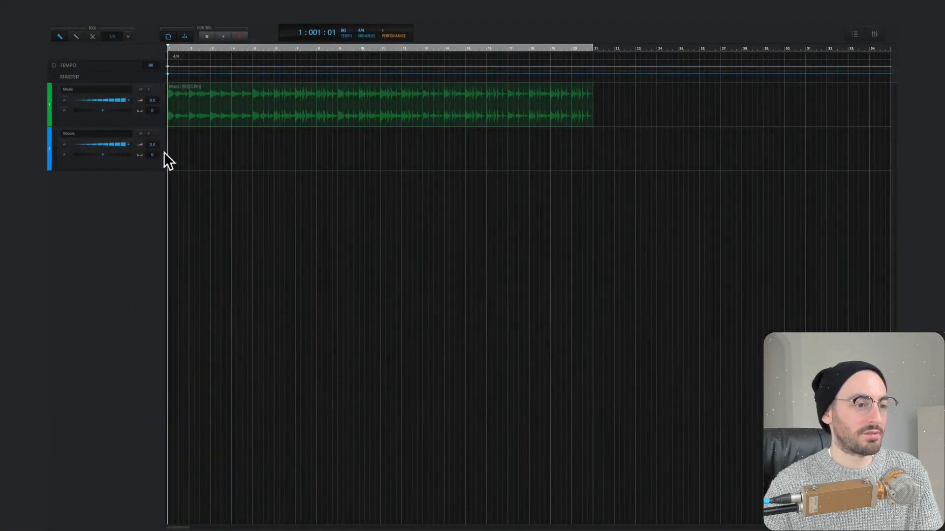
pyautogui.click(76, 35)
pyautogui.moveTo(172, 144); pyautogui.dragTo(251, 143)
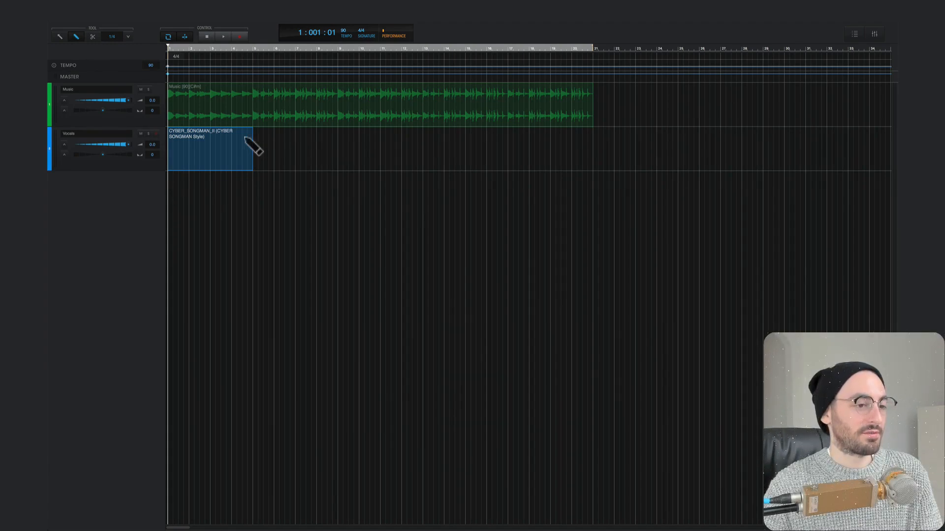
pyautogui.click(60, 36)
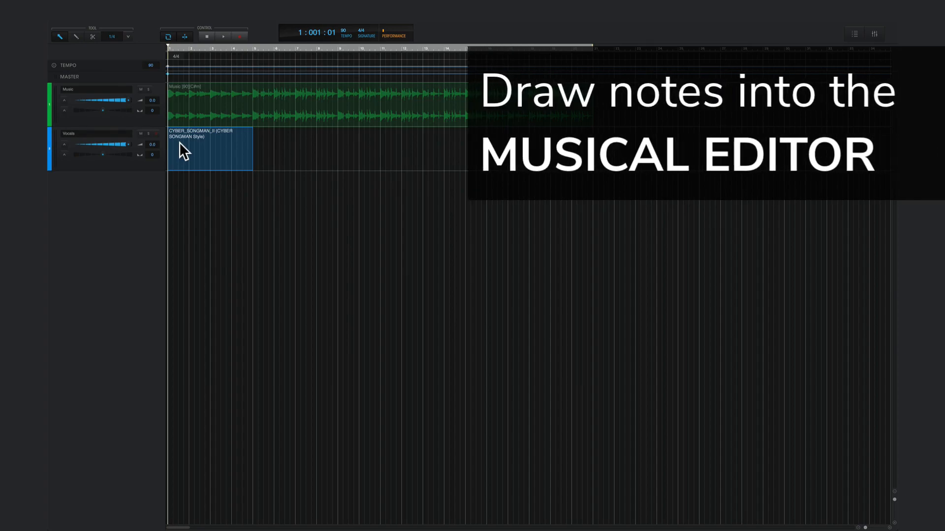
# Open the vocal part for note editing and draw four descending quarter notes, four rising eighth notes and four half notes.
pyautogui.doubleClick(179, 143)
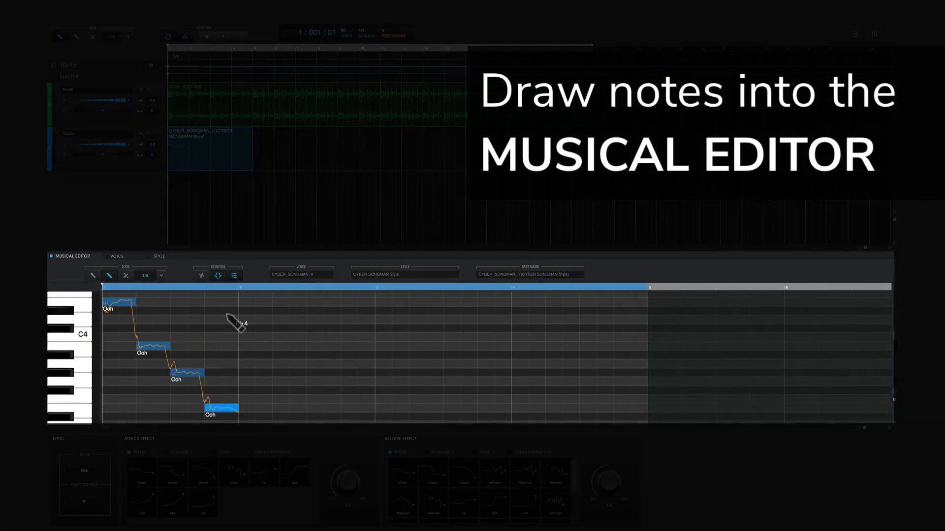
pyautogui.moveTo(306, 346); pyautogui.dragTo(325, 346)
pyautogui.moveTo(385, 331); pyautogui.dragTo(443, 331)
pyautogui.moveTo(443, 377); pyautogui.dragTo(514, 377)
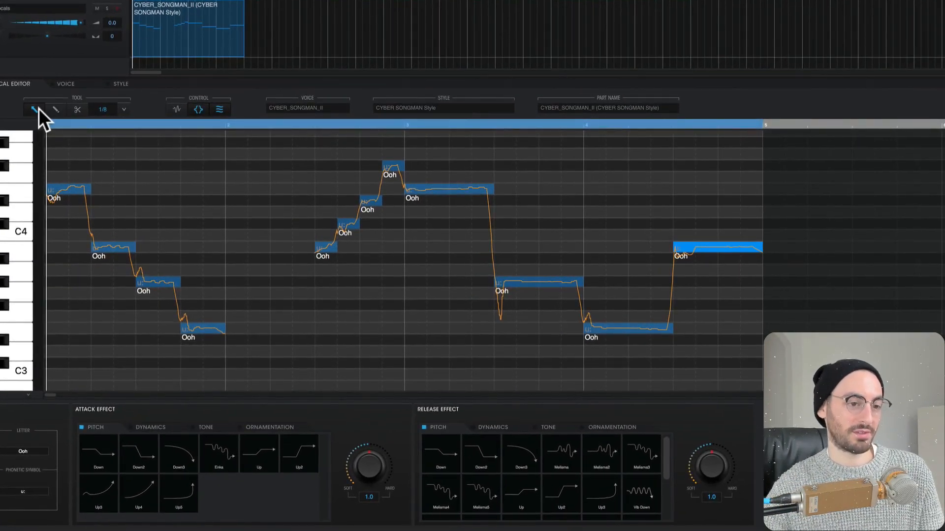
# Select all notes, give them the Down pitch effect for attack and release at amount 0.0, and play the part.
pyautogui.moveTo(59, 147); pyautogui.dragTo(702, 368)
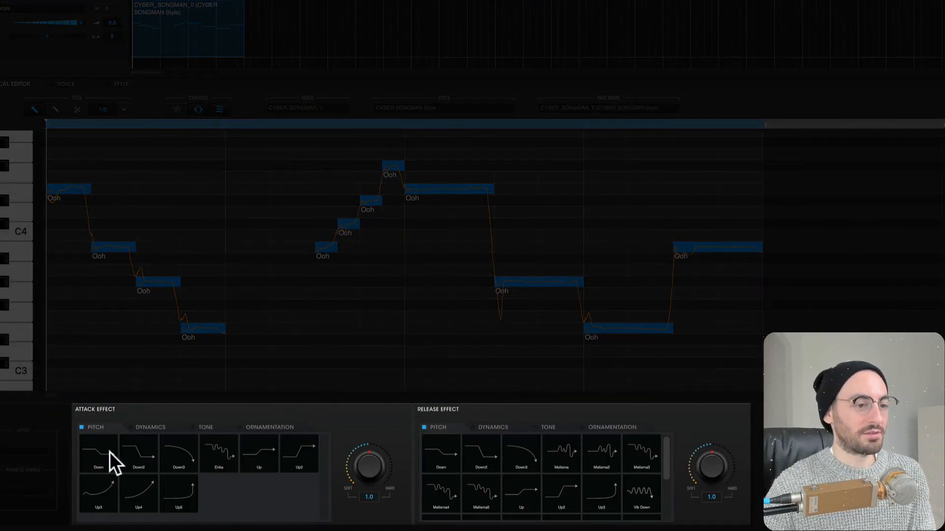
pyautogui.moveTo(367, 465); pyautogui.dragTo(366, 511)
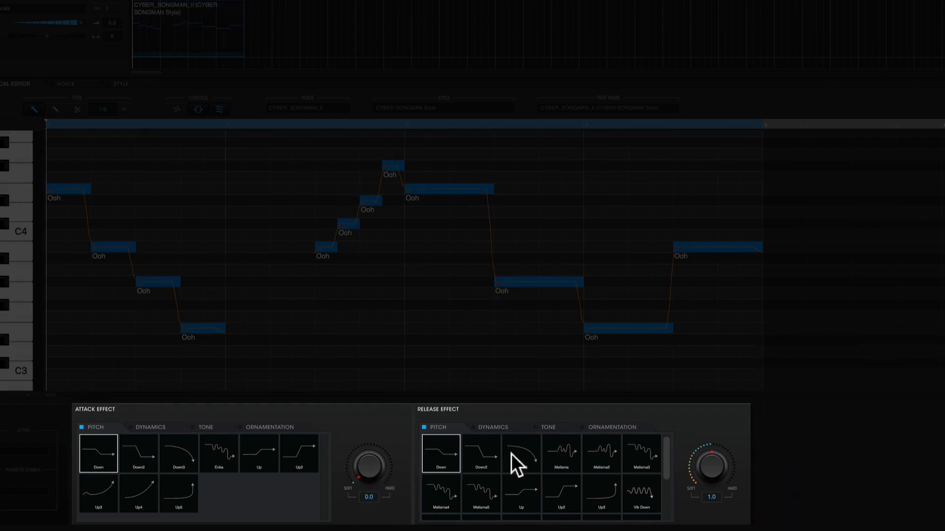
pyautogui.moveTo(710, 467); pyautogui.dragTo(706, 514)
pyautogui.press('space')
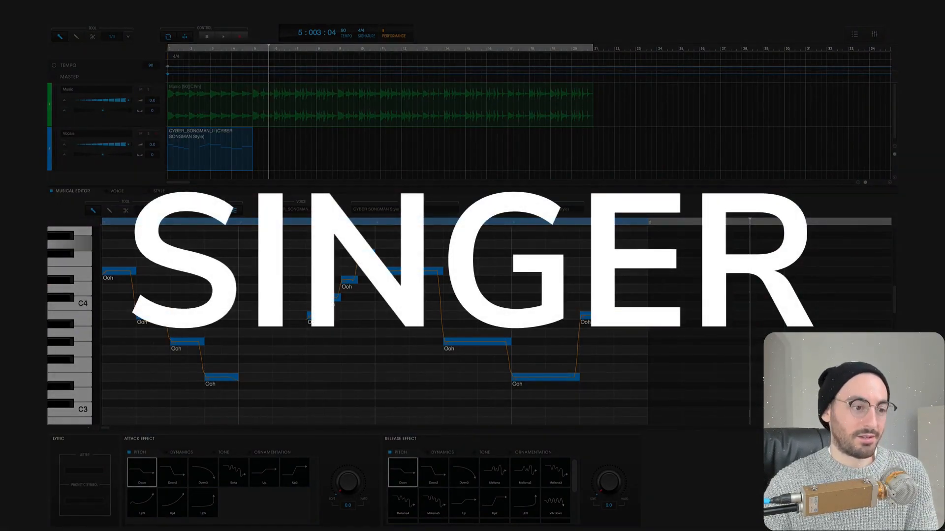
# Audition the voices Amy and Chris on the vocal part.
pyautogui.click(128, 191)
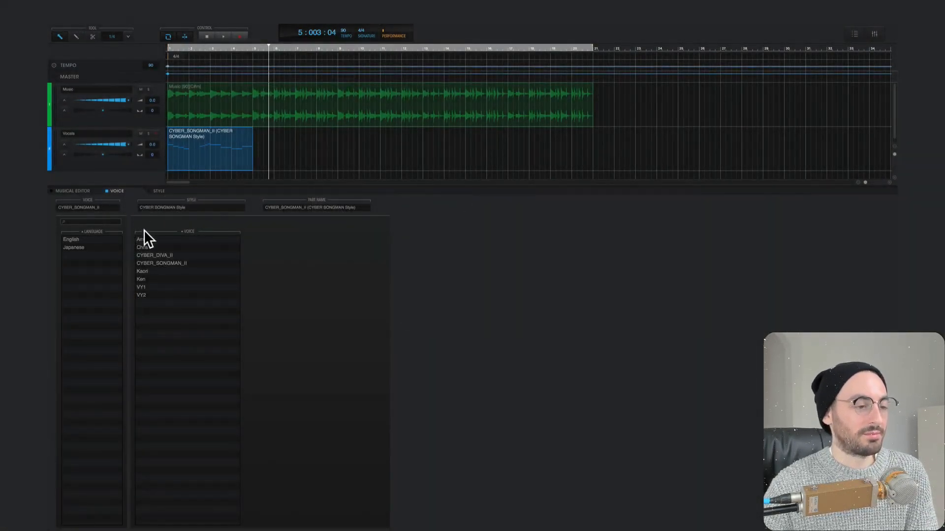
pyautogui.click(147, 238)
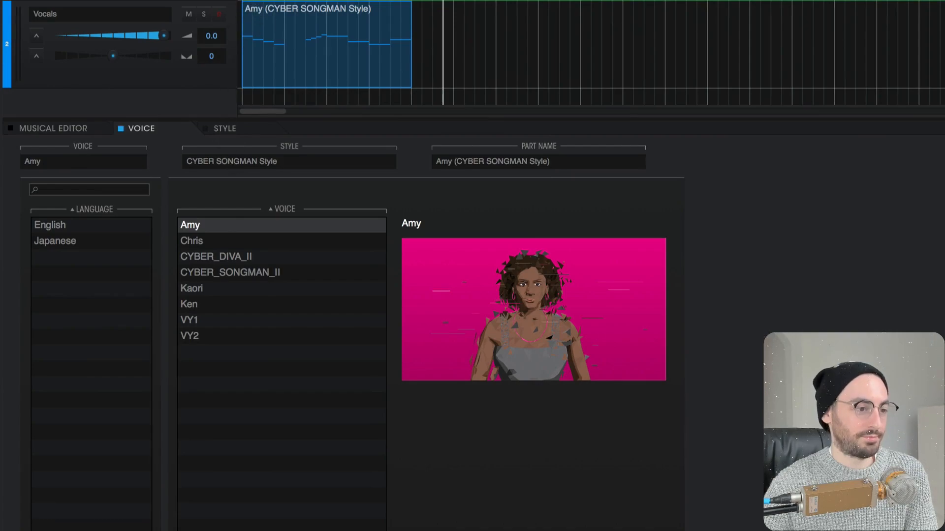
pyautogui.press('space')
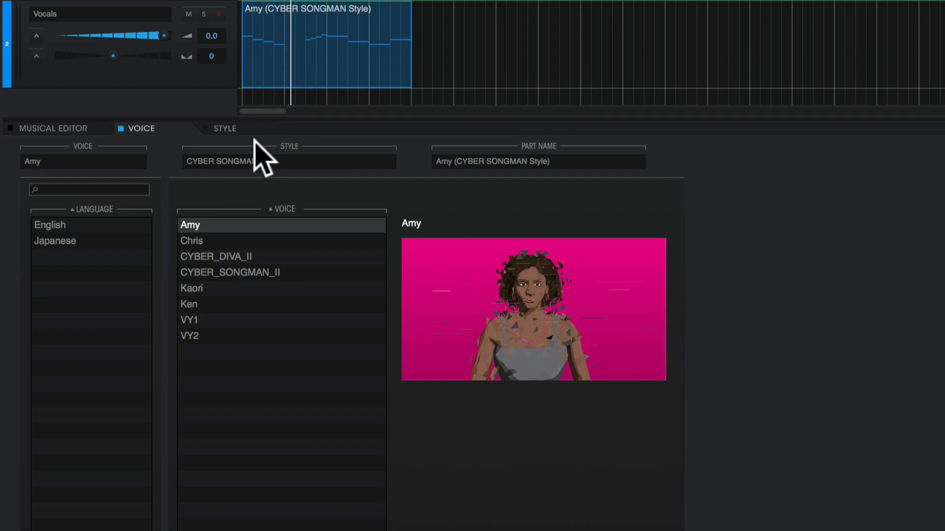
pyautogui.click(242, 240)
pyautogui.press('space')
pyautogui.press('space')
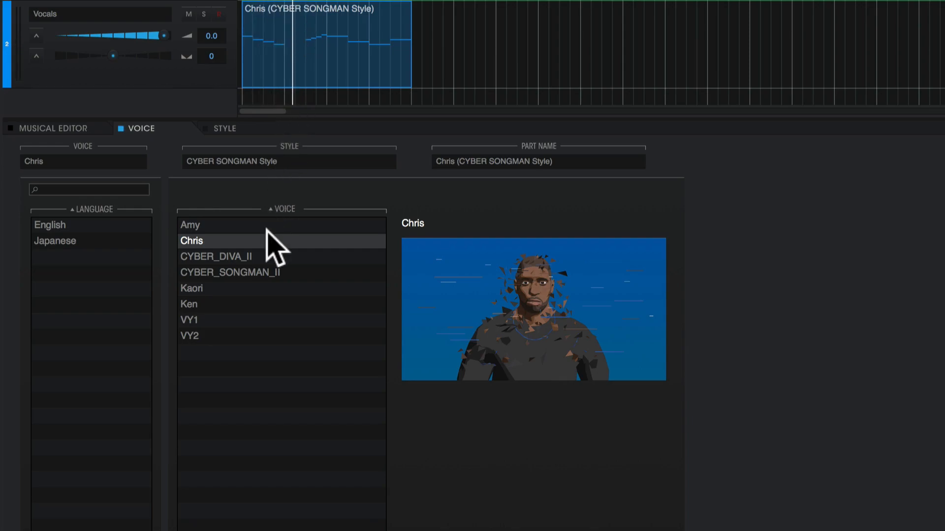
# Assign the CYBER_DIVA_II voice to the vocal part and play it back.
pyautogui.click(268, 257)
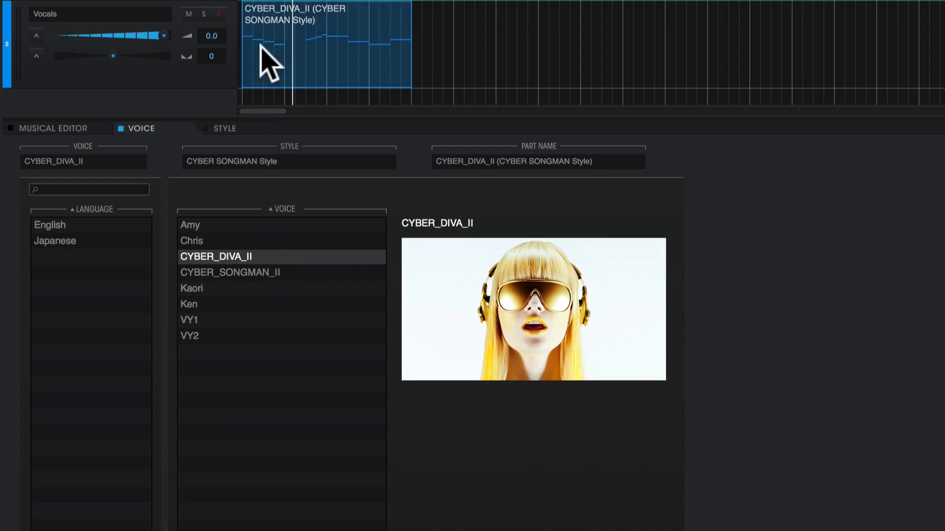
pyautogui.press('space')
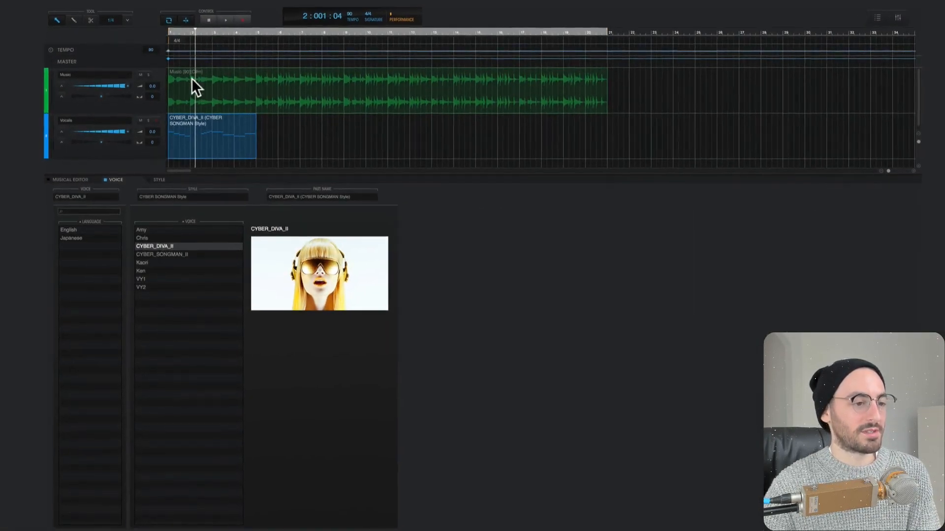
# Apply the Again and Again style preset to the vocal part and listen to it.
pyautogui.click(164, 41)
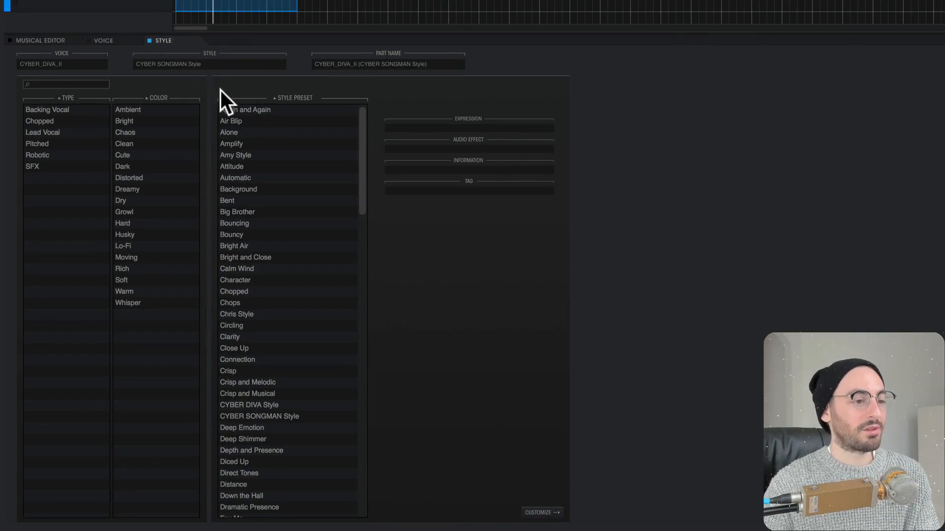
pyautogui.click(235, 110)
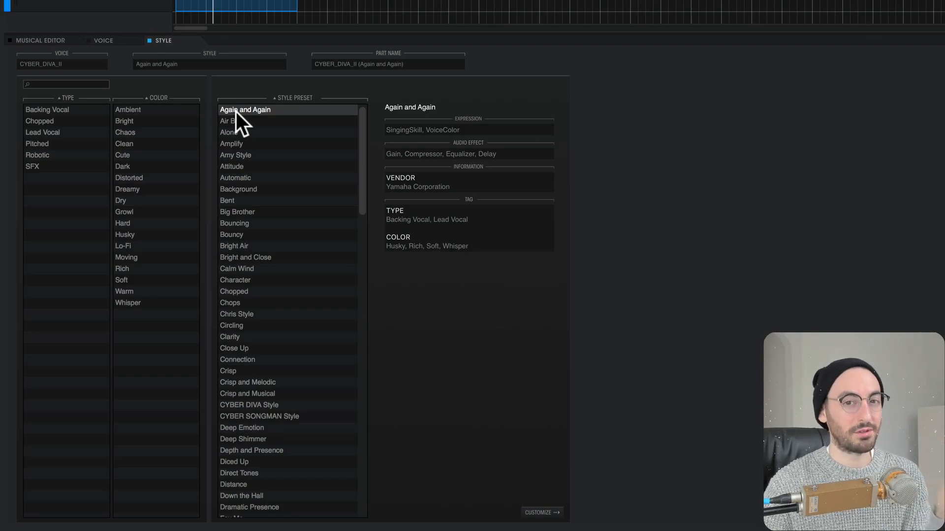
pyautogui.press('space')
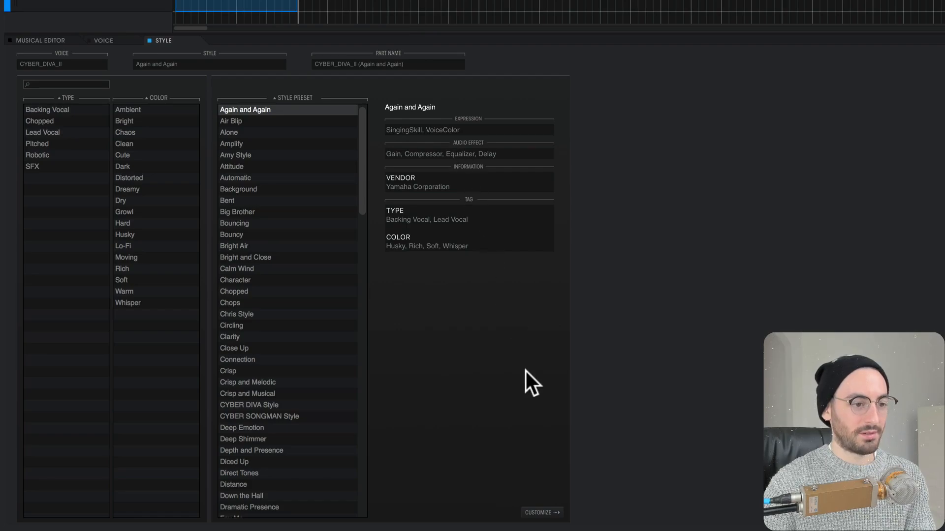
# Open the style for customizing and delete its Delay and Phaser audio effects.
pyautogui.click(534, 513)
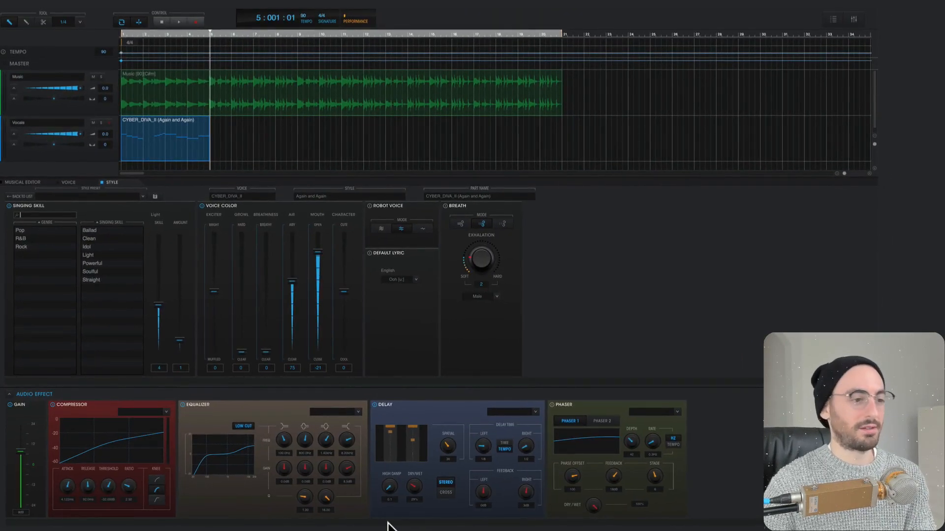
pyautogui.rightClick(408, 407)
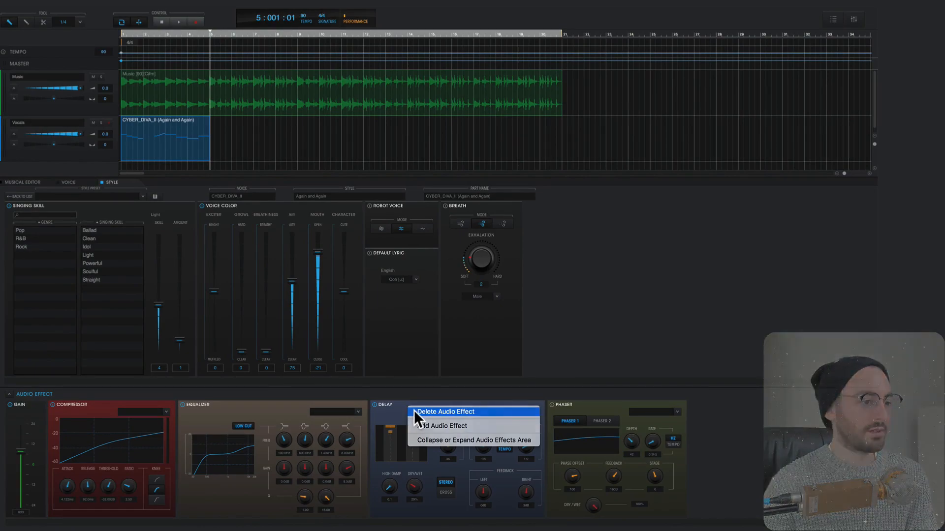
pyautogui.click(414, 410)
pyautogui.rightClick(415, 409)
pyautogui.click(416, 414)
# Add a Distortion audio effect and place it between the Compressor and the Equalizer.
pyautogui.rightClick(404, 425)
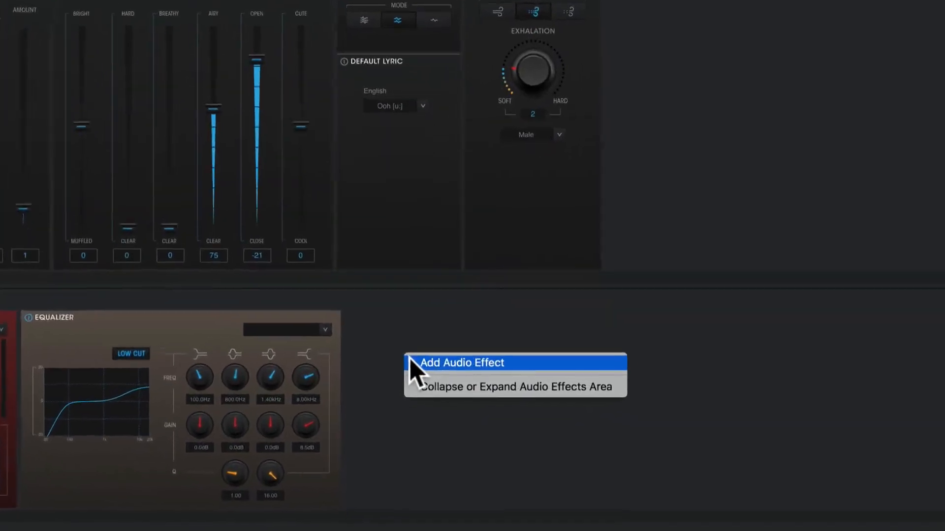
pyautogui.click(409, 428)
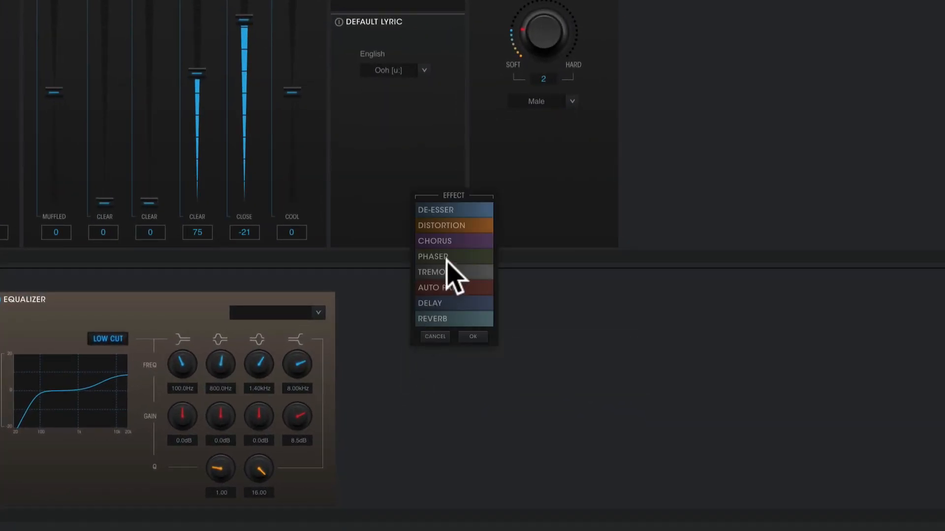
pyautogui.click(460, 225)
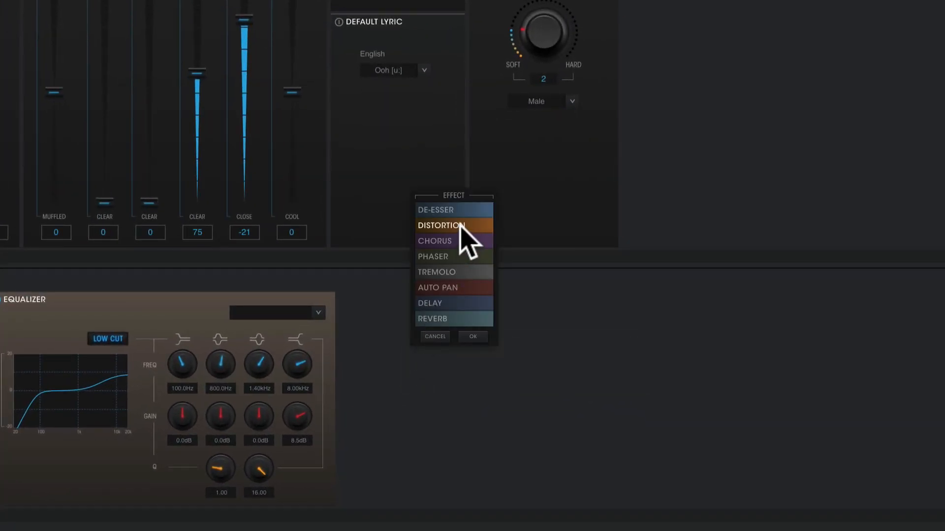
pyautogui.click(473, 337)
pyautogui.moveTo(403, 323); pyautogui.dragTo(296, 320)
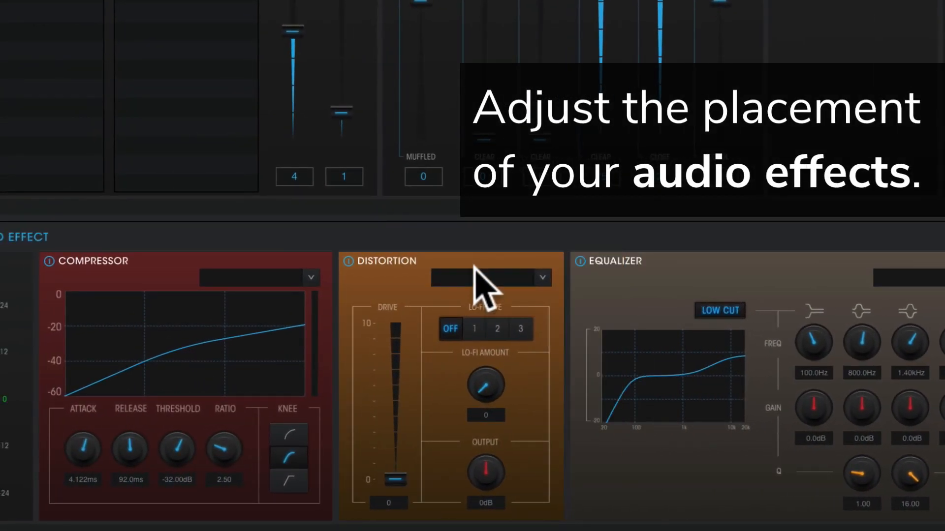
# Load the Lo-Fi preset in the Distortion, compare Lo-Fi types 1, 2 and 3, and leave it on type 2.
pyautogui.click(477, 276)
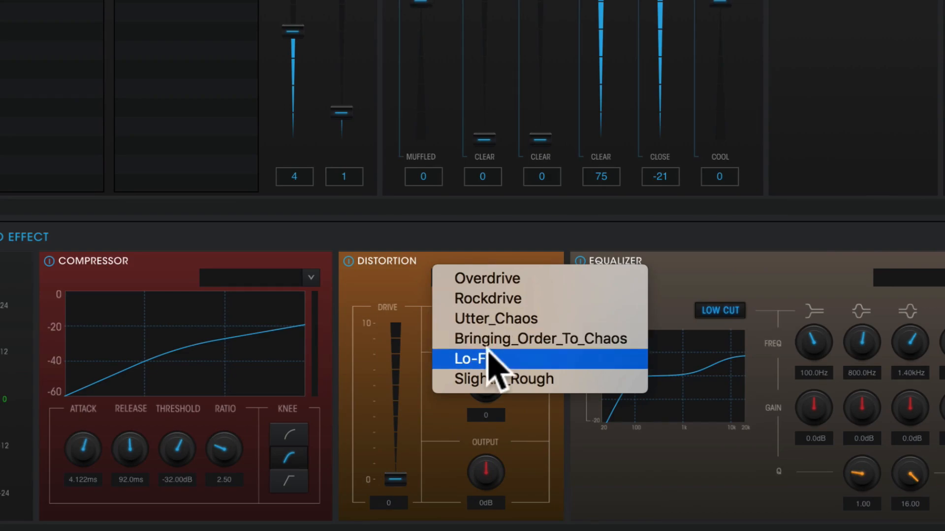
pyautogui.click(492, 358)
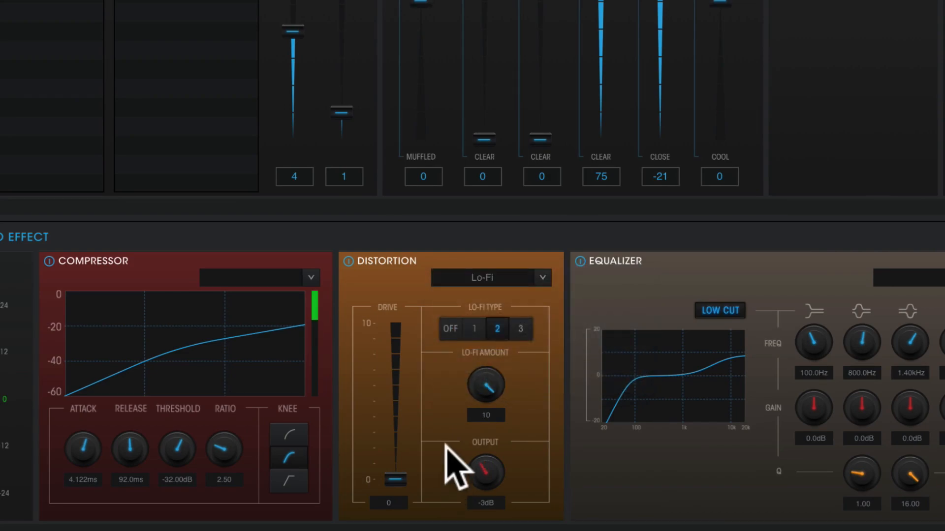
pyautogui.click(471, 327)
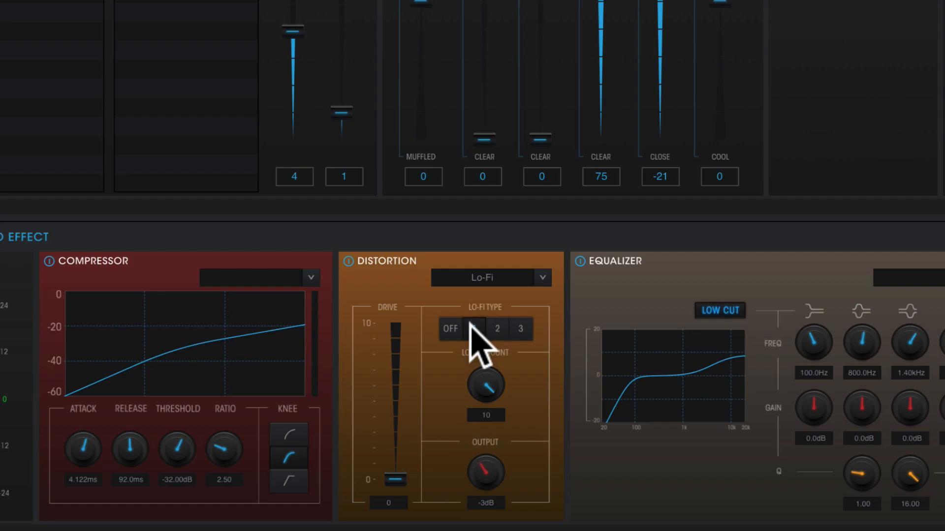
pyautogui.click(497, 329)
pyautogui.click(521, 329)
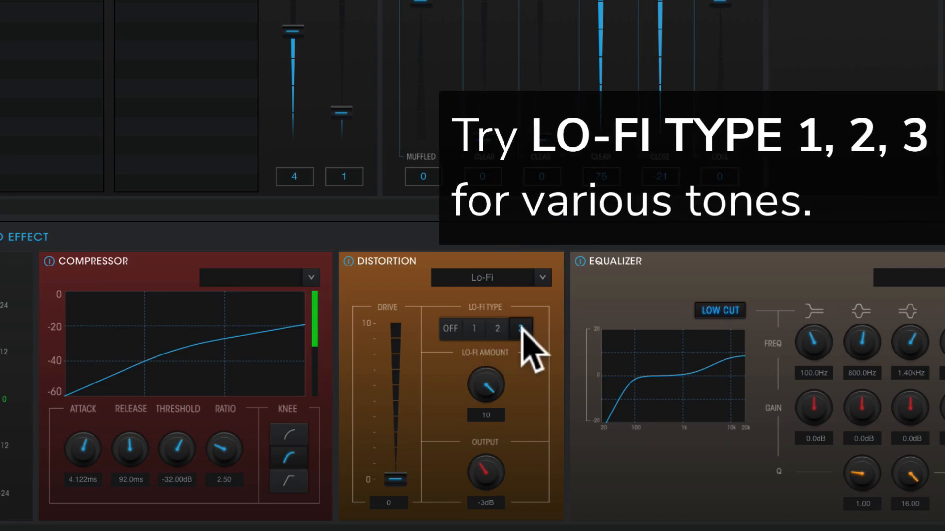
pyautogui.click(498, 328)
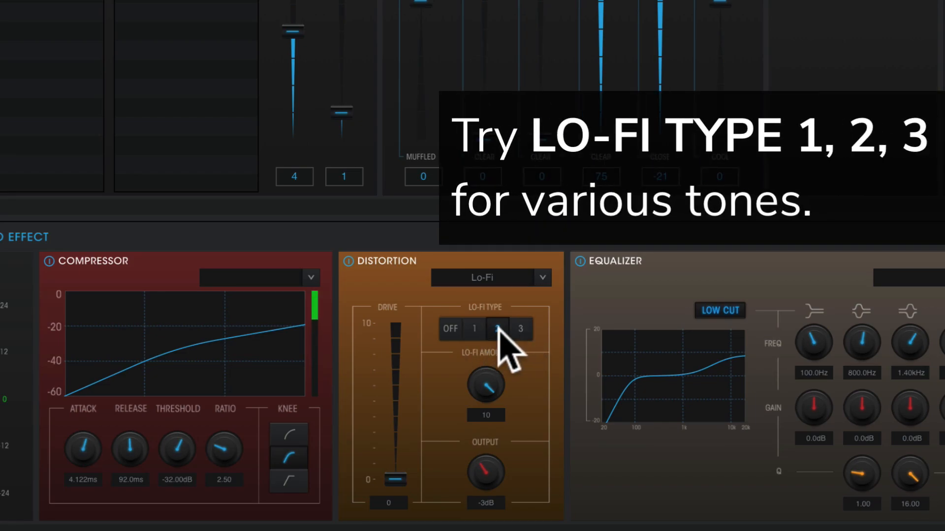
# Set the Distortion drive to 1 and its Lo-Fi amount to 10.
pyautogui.moveTo(408, 475)
pyautogui.mouseDown()
pyautogui.moveTo(399, 386)
pyautogui.moveTo(414, 336)
pyautogui.moveTo(405, 421)
pyautogui.moveTo(415, 490)
pyautogui.mouseUp()
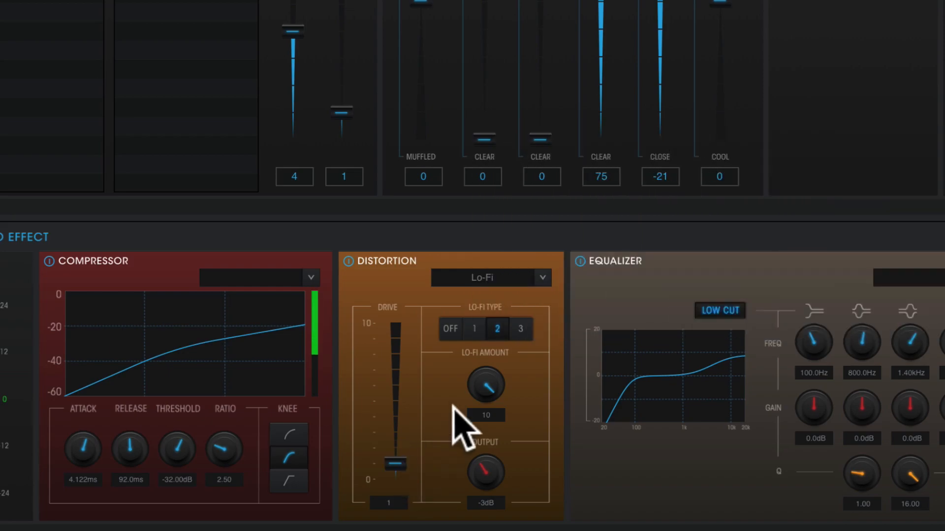
pyautogui.moveTo(485, 389)
pyautogui.mouseDown()
pyautogui.moveTo(492, 447)
pyautogui.moveTo(480, 497)
pyautogui.moveTo(481, 394)
pyautogui.mouseUp()
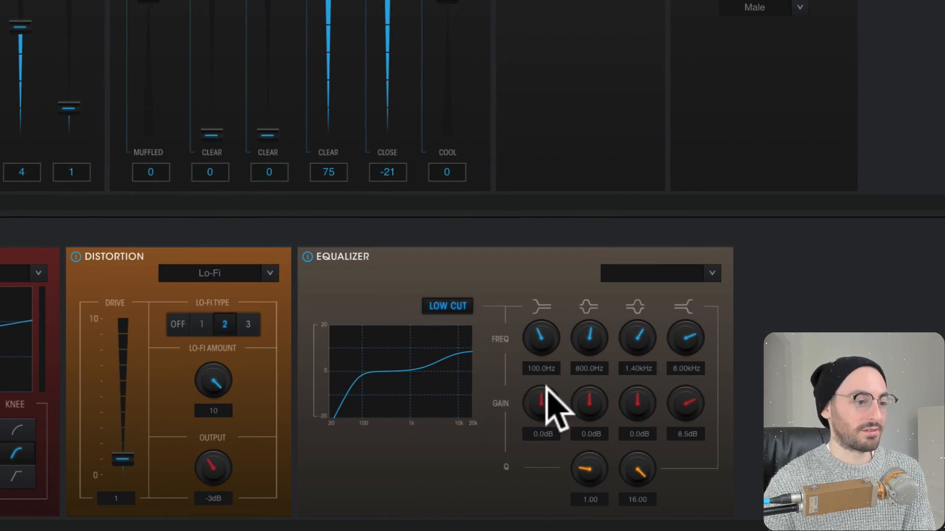
# Load the Radio_Voice preset in the Equalizer and raise the second band's frequency to 1.18 kHz.
pyautogui.click(666, 275)
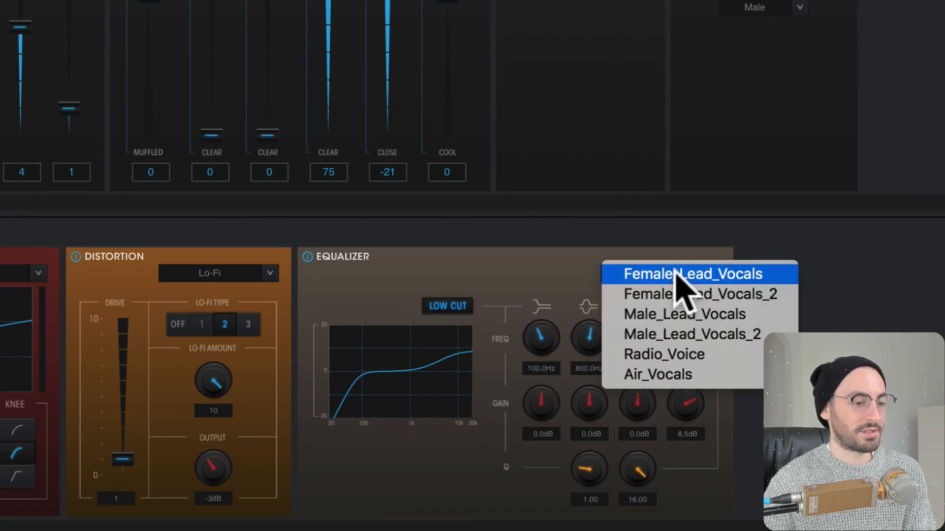
pyautogui.click(669, 355)
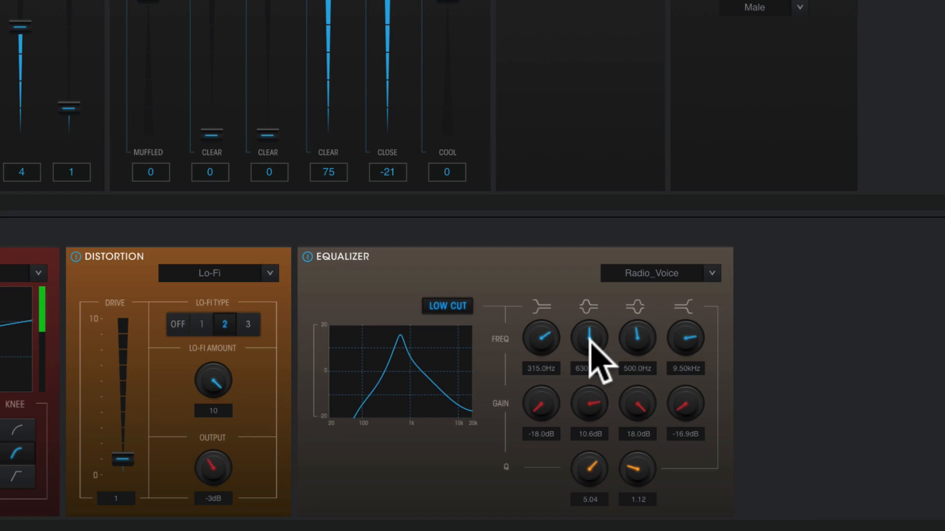
pyautogui.moveTo(589, 337)
pyautogui.mouseDown()
pyautogui.moveTo(592, 309)
pyautogui.moveTo(595, 359)
pyautogui.moveTo(593, 327)
pyautogui.moveTo(594, 345)
pyautogui.mouseUp()
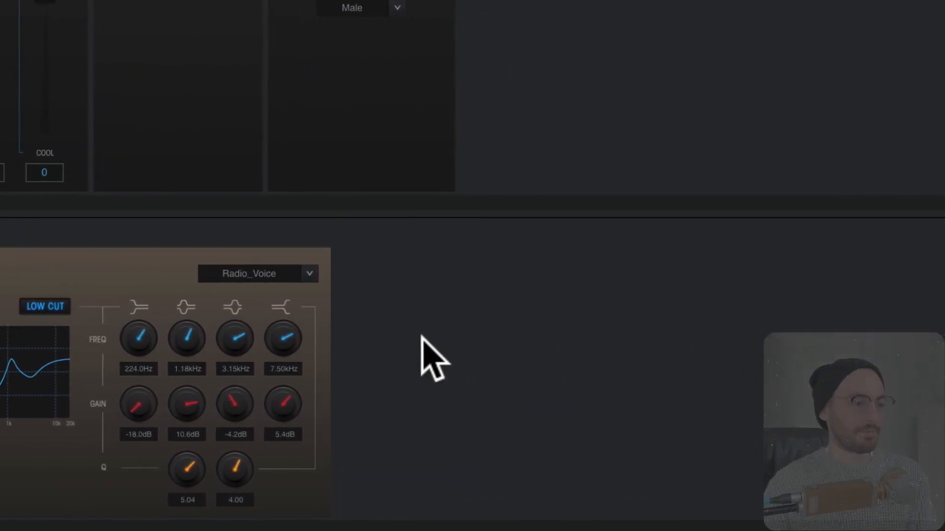
# Add a Reverb audio effect after the Equalizer in the effect chain.
pyautogui.rightClick(827, 338)
pyautogui.click(438, 347)
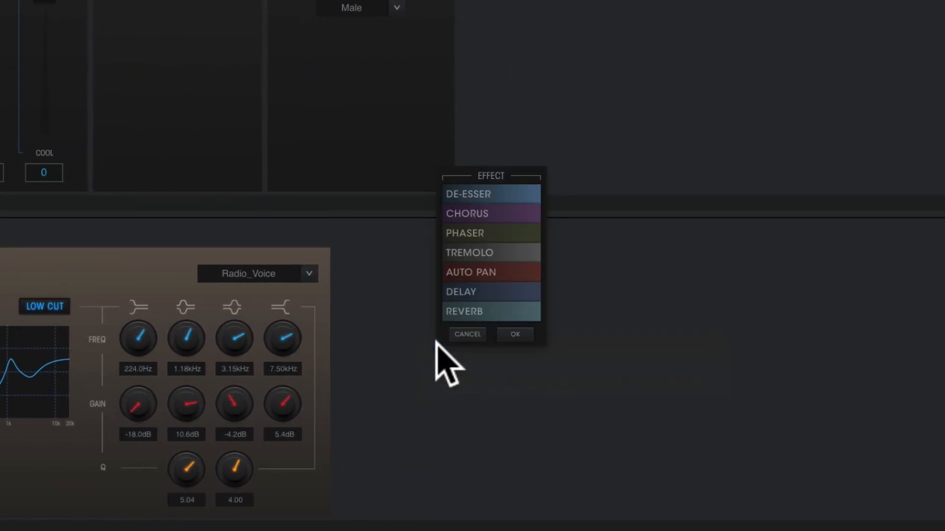
pyautogui.click(468, 311)
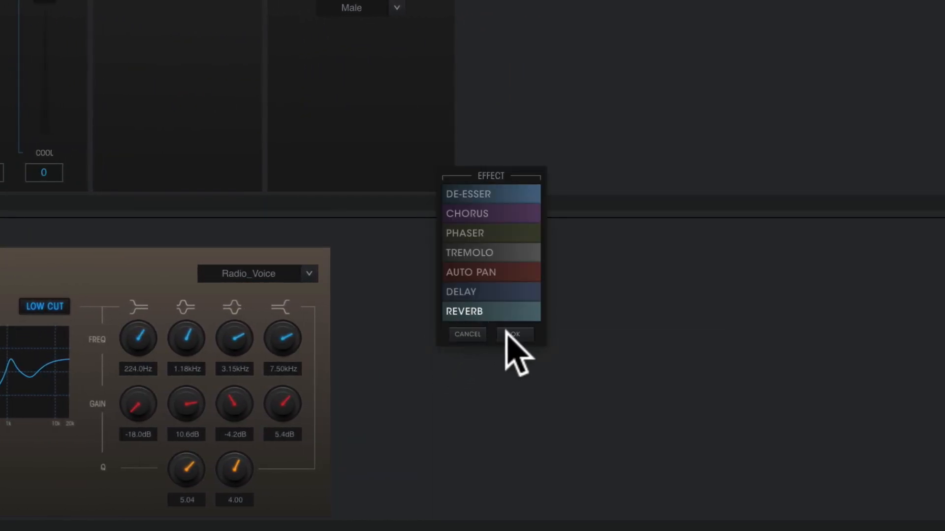
pyautogui.click(513, 334)
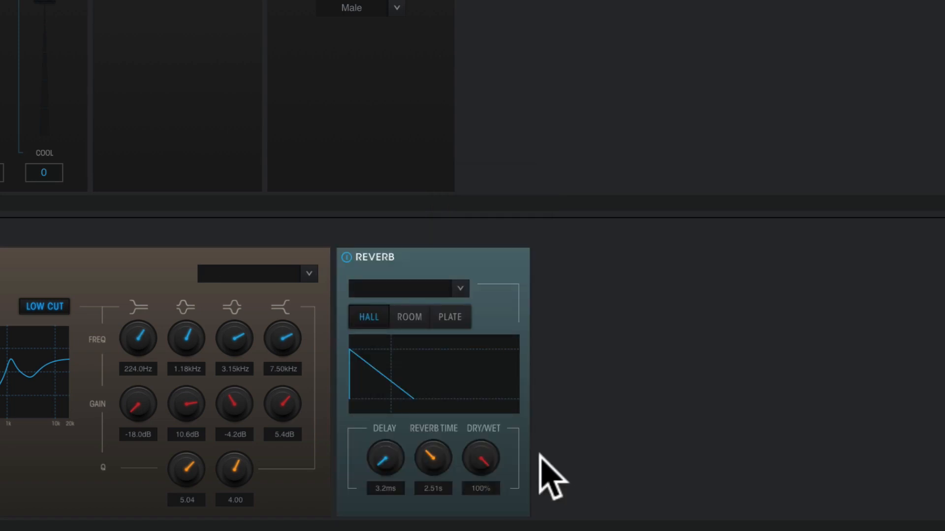
# Shorten the Reverb's reverb time to about 1.74 s and adjust its dry/wet mix.
pyautogui.moveTo(439, 454); pyautogui.dragTo(439, 464)
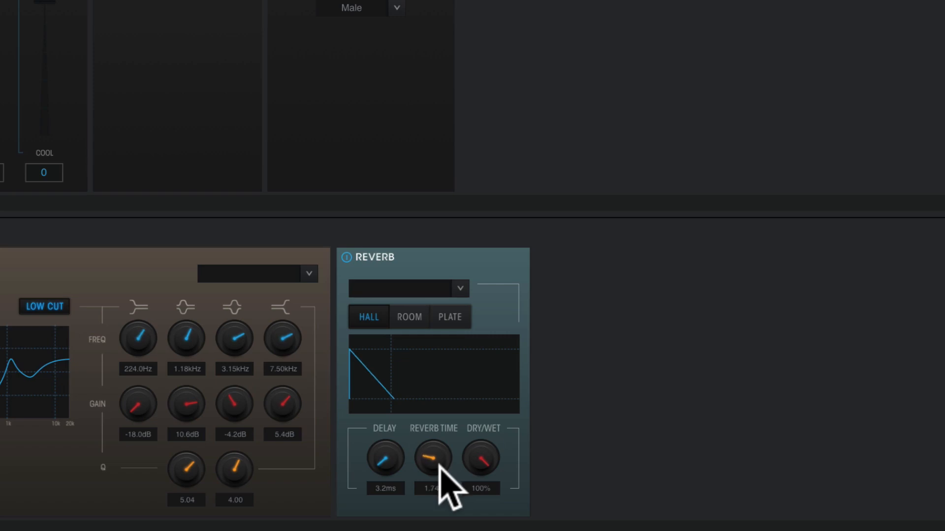
pyautogui.moveTo(483, 459); pyautogui.dragTo(488, 502)
pyautogui.moveTo(481, 452); pyautogui.dragTo(499, 471)
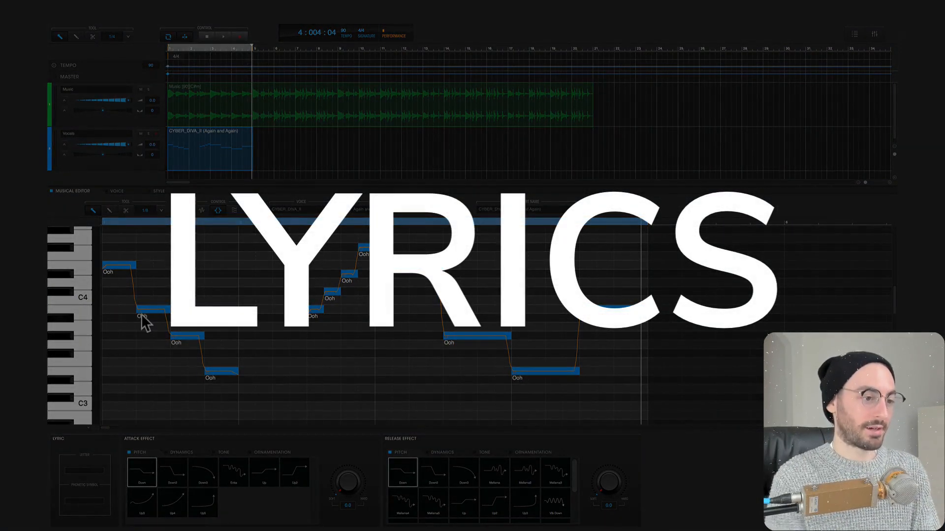
# Enter the lyrics "it's so warm" across the second to fourth notes of the first phrase and play them back.
pyautogui.doubleClick(141, 314)
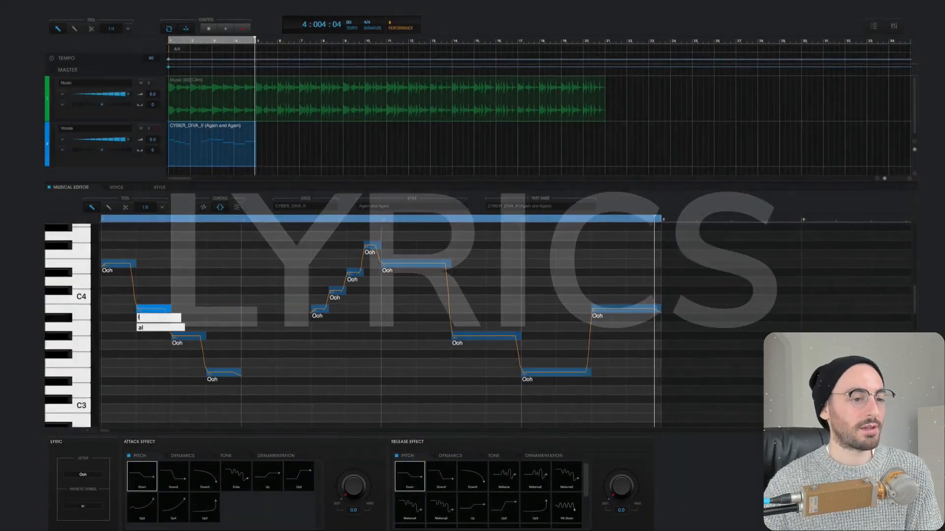
pyautogui.write("it's so warm")
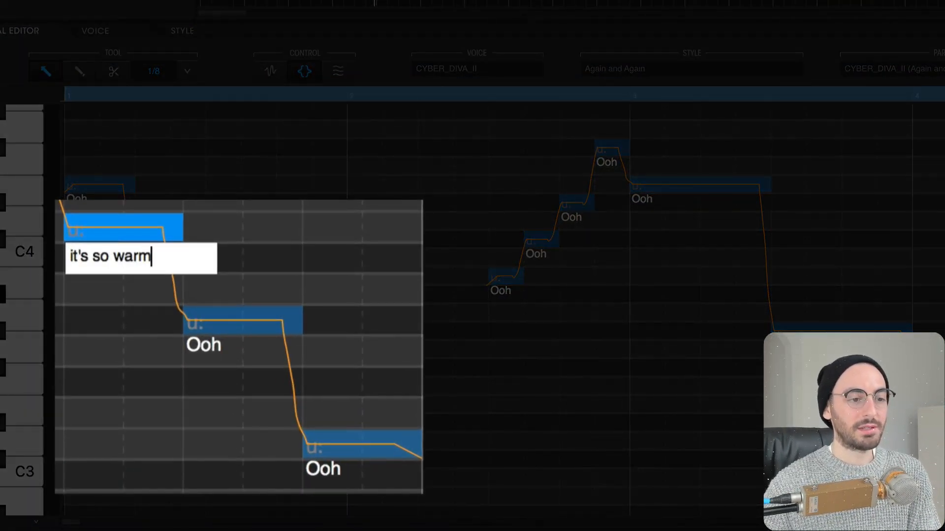
pyautogui.press('Return')
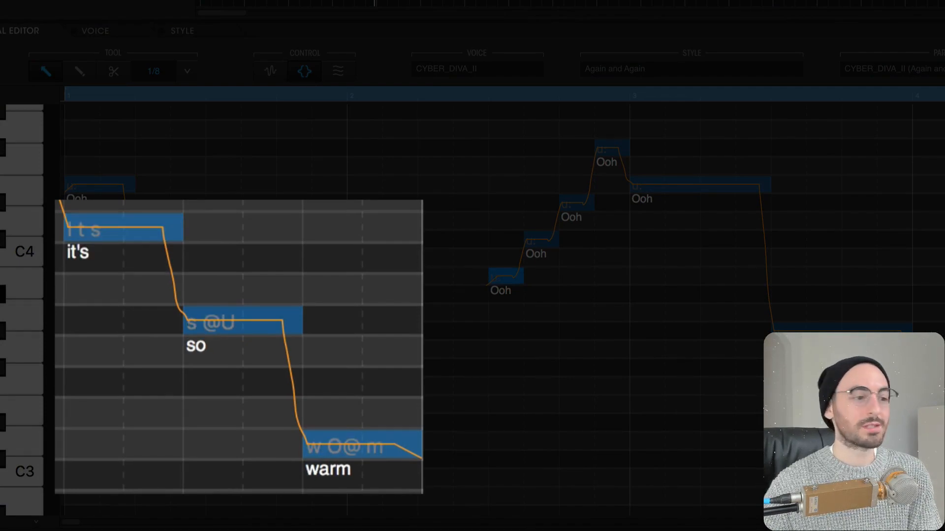
pyautogui.press('space')
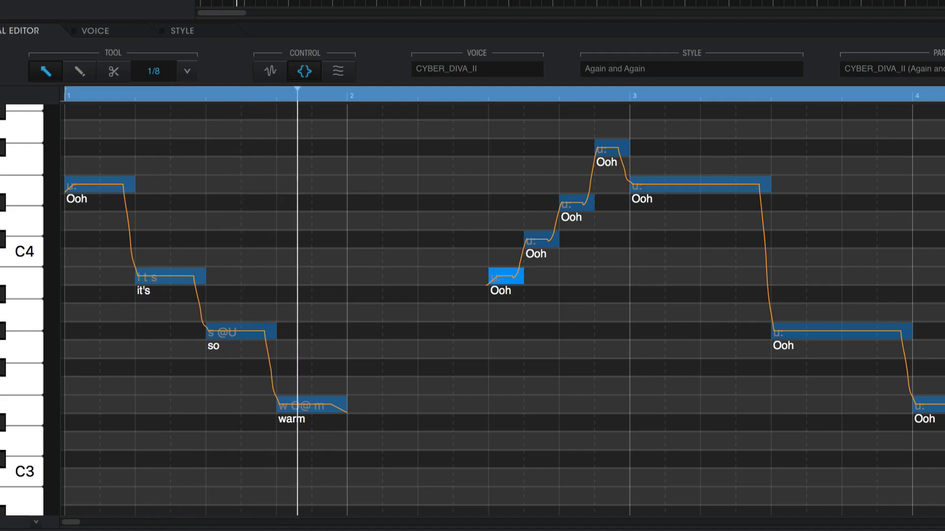
# Enter the lyrics "Laying by - you" starting on the first rising note before bar 3 and play them back.
pyautogui.doubleClick(500, 294)
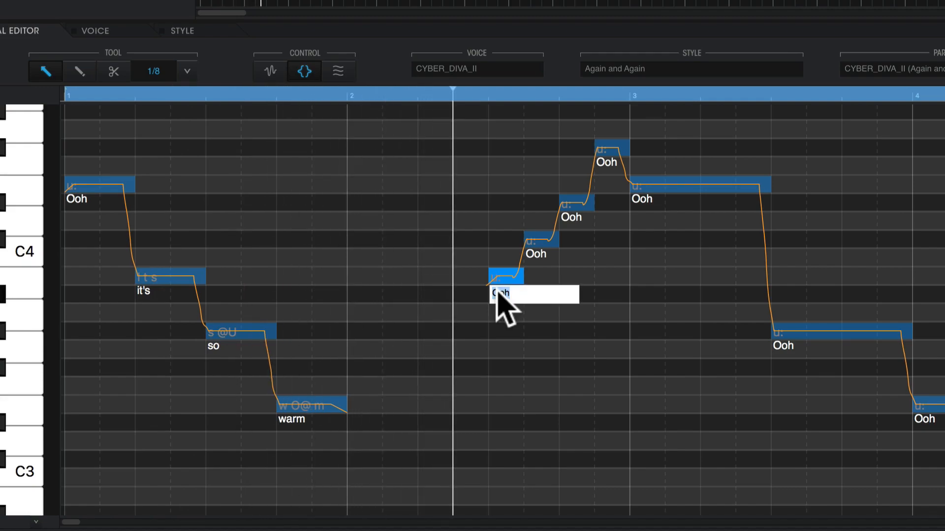
pyautogui.write('4')
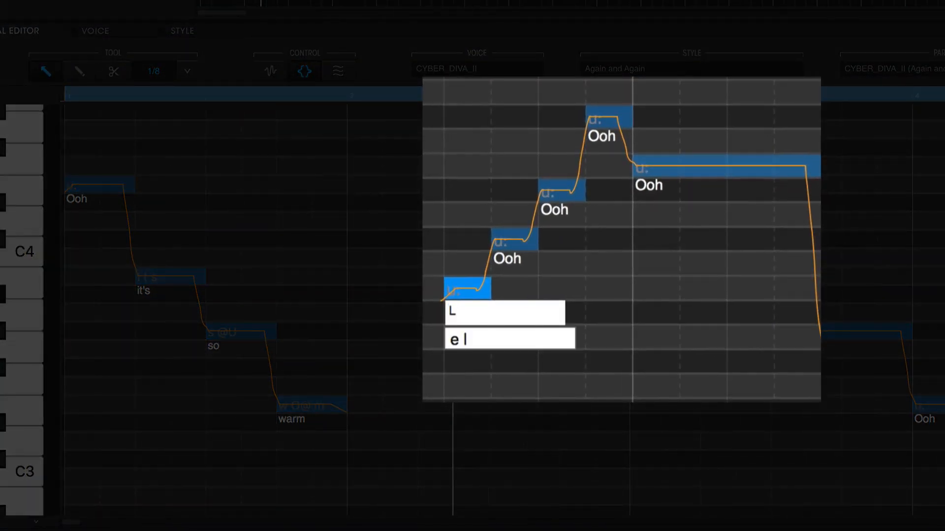
pyautogui.write('aying by - you')
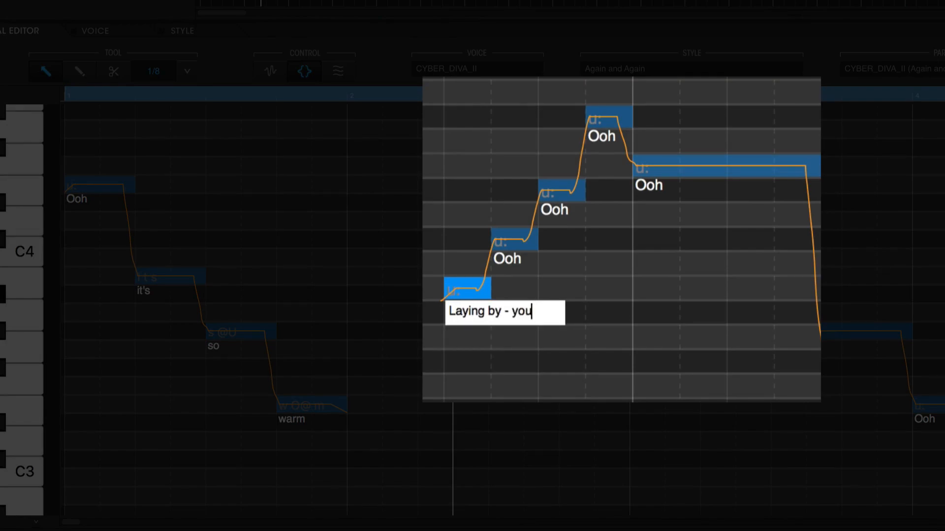
pyautogui.press('Return')
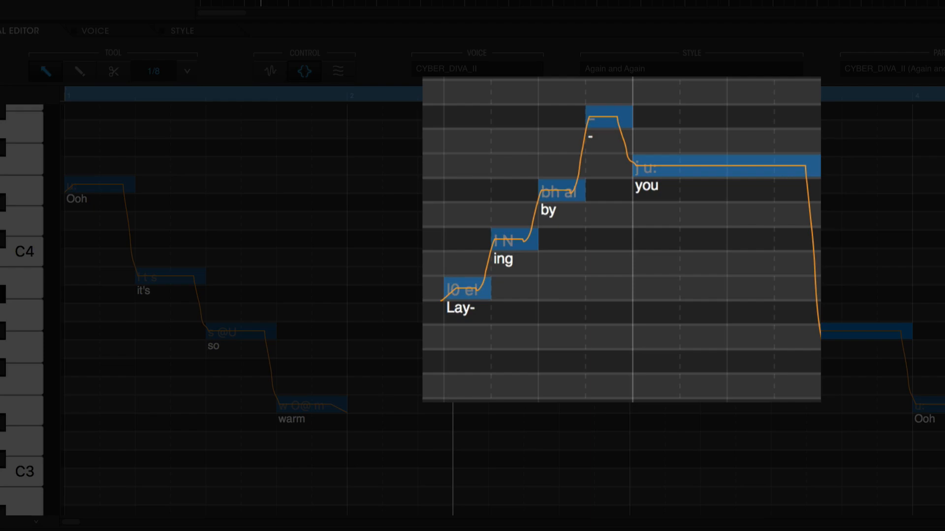
pyautogui.press('space')
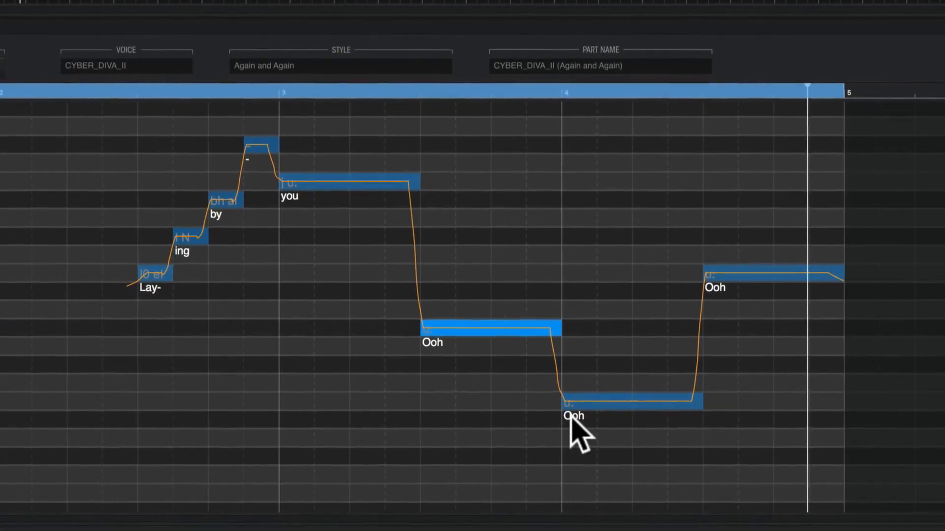
# Change the lyric of the low note at bar 4 to "Ah" and play the part back.
pyautogui.doubleClick(920, 421)
pyautogui.write('Ah')
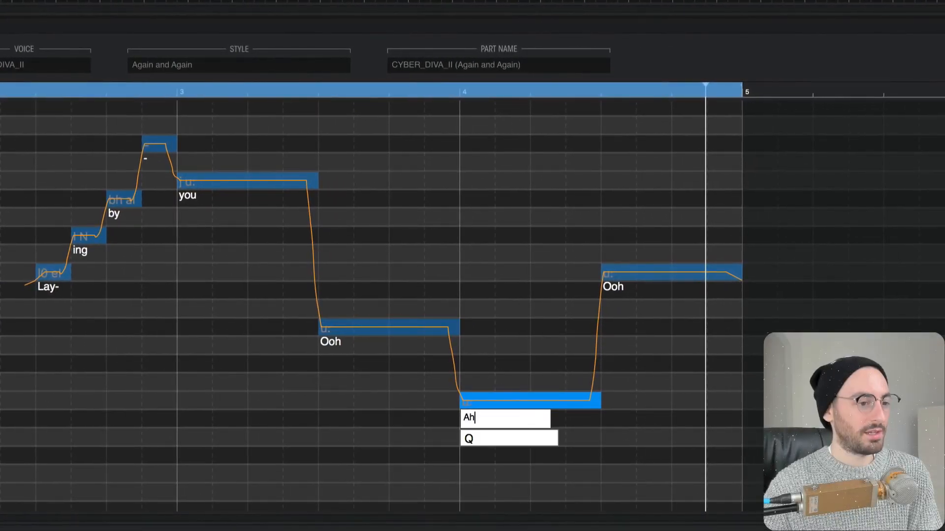
pyautogui.press('Return')
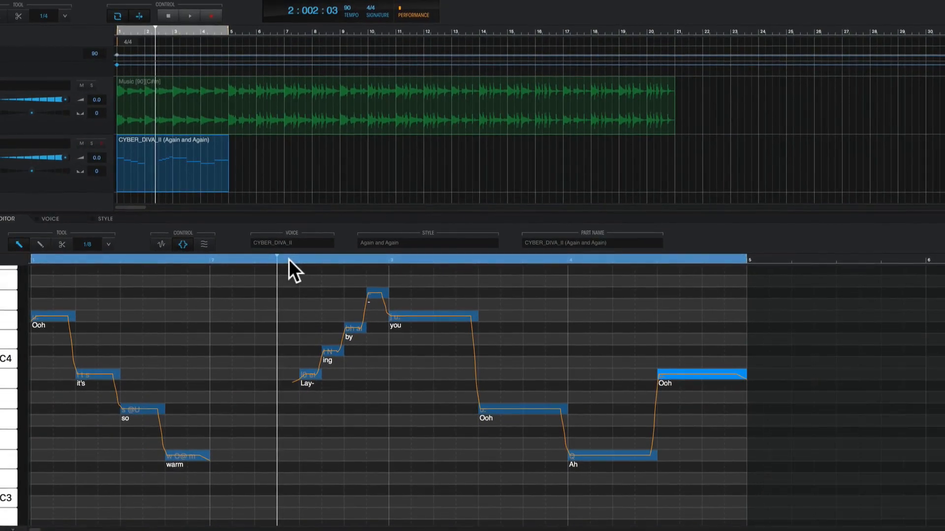
pyautogui.press('space')
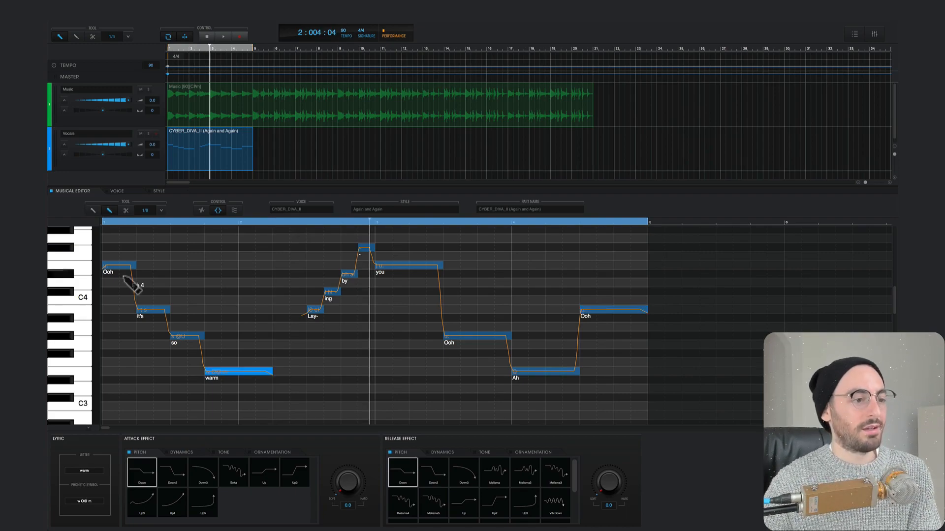
# Draw a short Eb4 note over the end of the opening "Ooh" and set its lyric to "-" to continue the vowel.
pyautogui.click(125, 274)
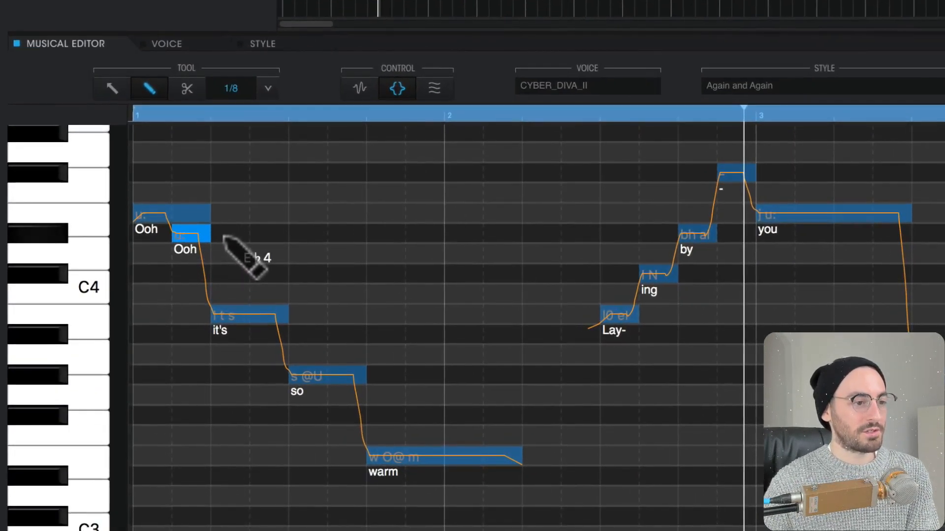
pyautogui.click(114, 89)
pyautogui.doubleClick(185, 249)
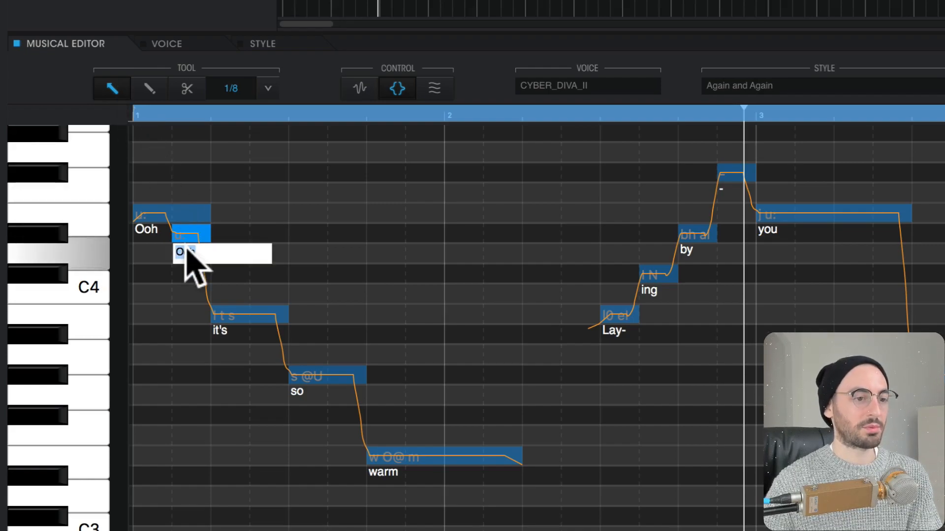
pyautogui.write('-')
pyautogui.press('Tab')
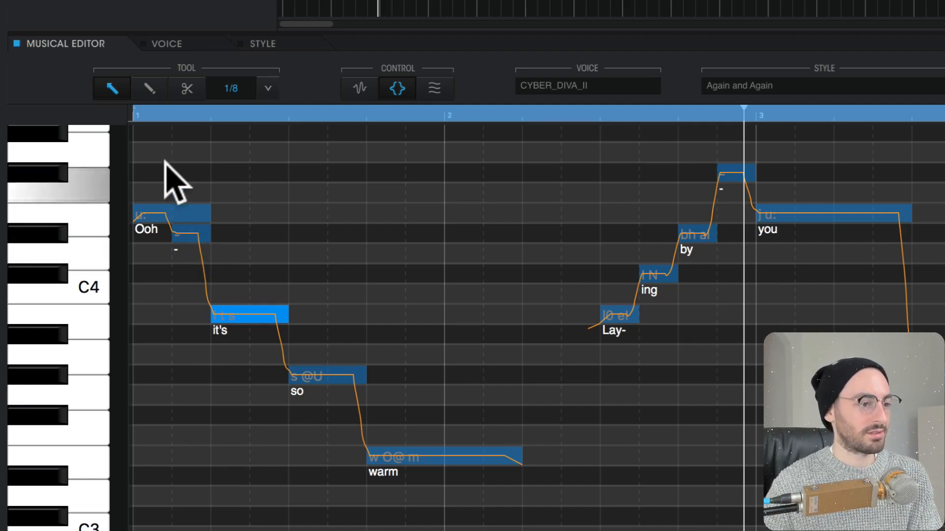
# Play the vocal from bar 1 and add another short "-" note between "so" and "warm".
pyautogui.click(141, 110)
pyautogui.click(194, 234)
pyautogui.press('space')
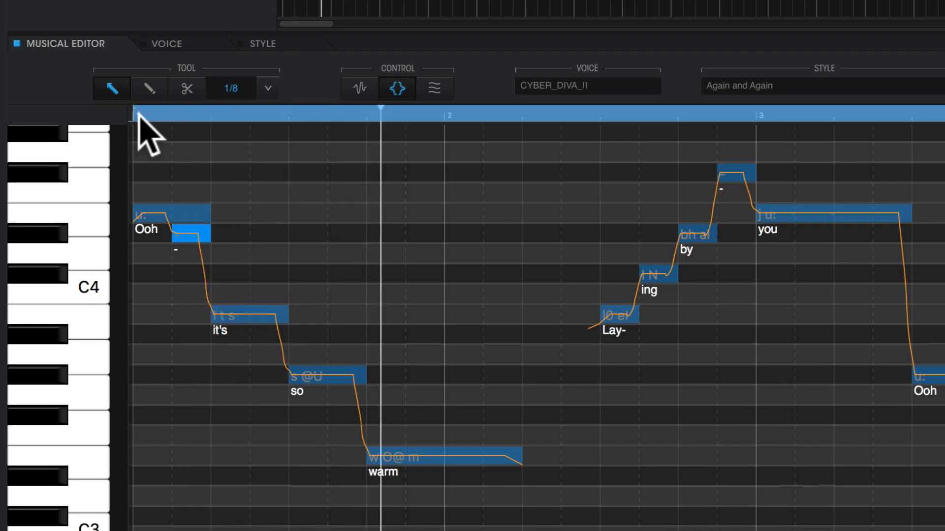
pyautogui.hotkey('ctrl', 'v')
pyautogui.click(217, 112)
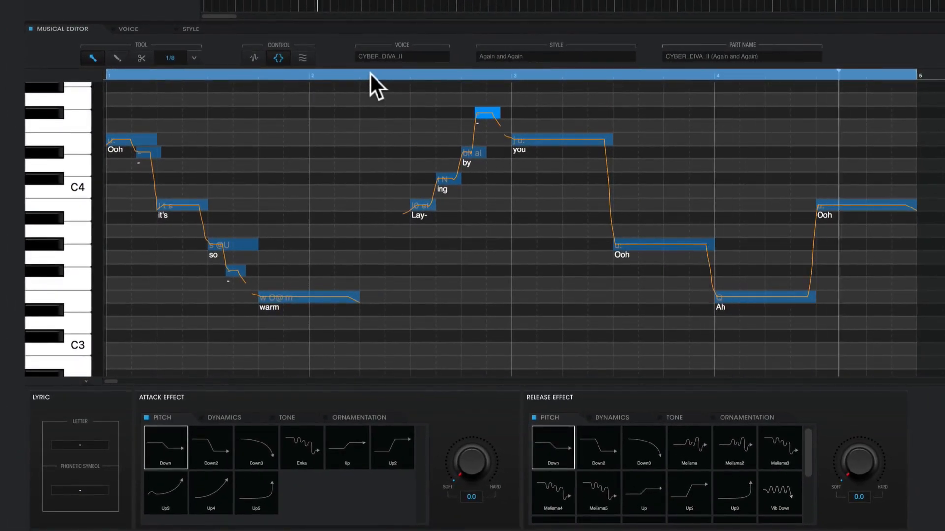
# Apply the Decrescendo3 dynamics release effect to the "it's" note and play the part from bar 1.
pyautogui.click(184, 203)
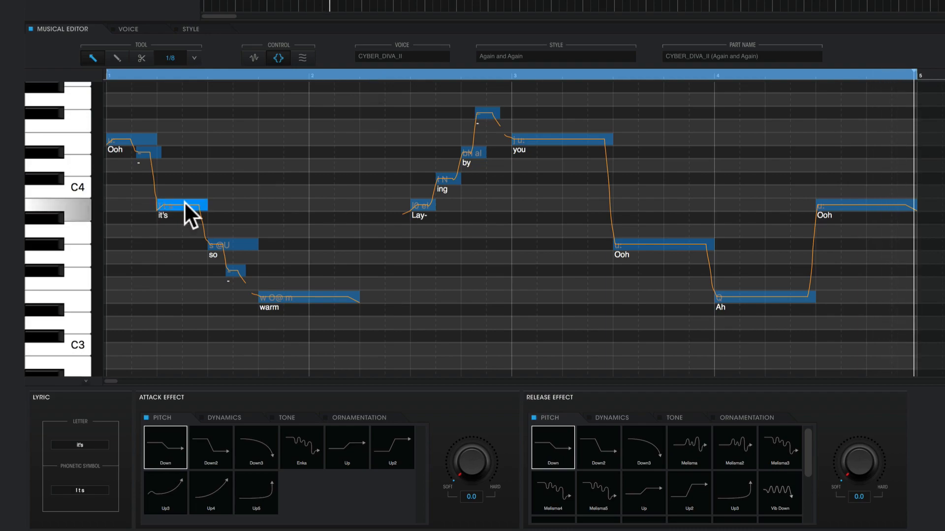
pyautogui.click(603, 413)
pyautogui.click(635, 444)
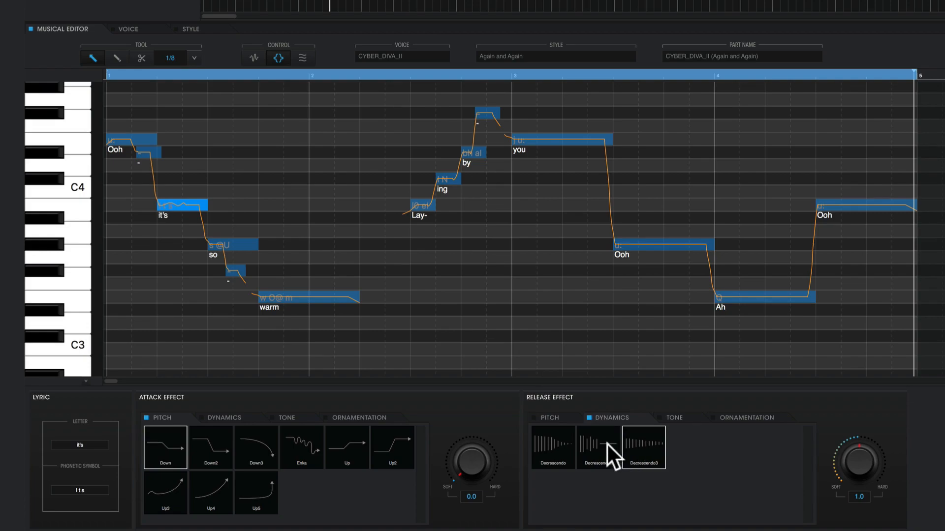
pyautogui.click(123, 71)
pyautogui.press('space')
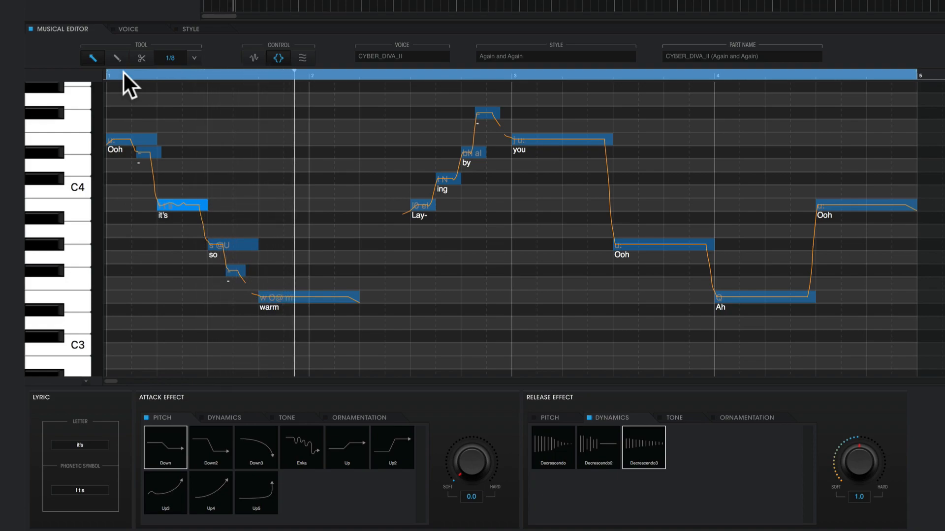
# Apply the Vib Slight pitch release effect to the "you" note at strength 0.1 and audition from around bar 3.
pyautogui.click(595, 139)
pyautogui.scroll(-1, 611, 445)
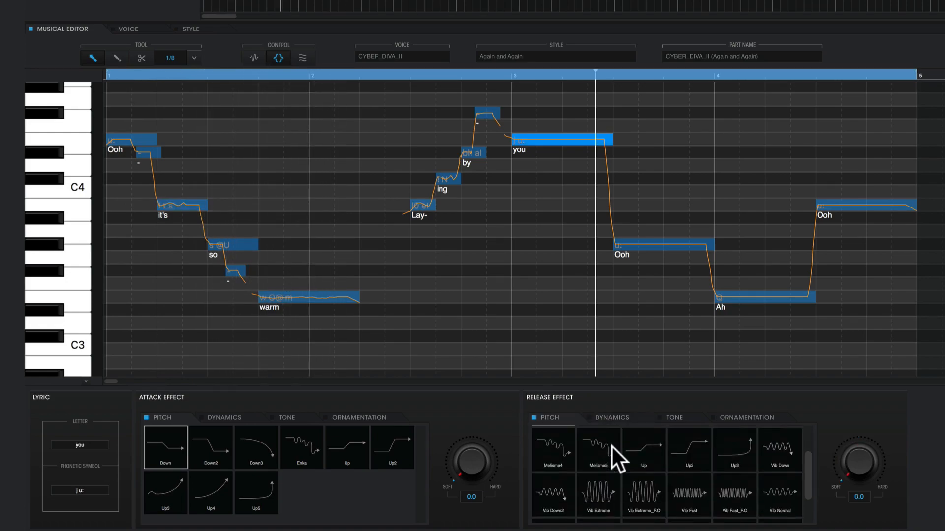
pyautogui.scroll(-1, 611, 445)
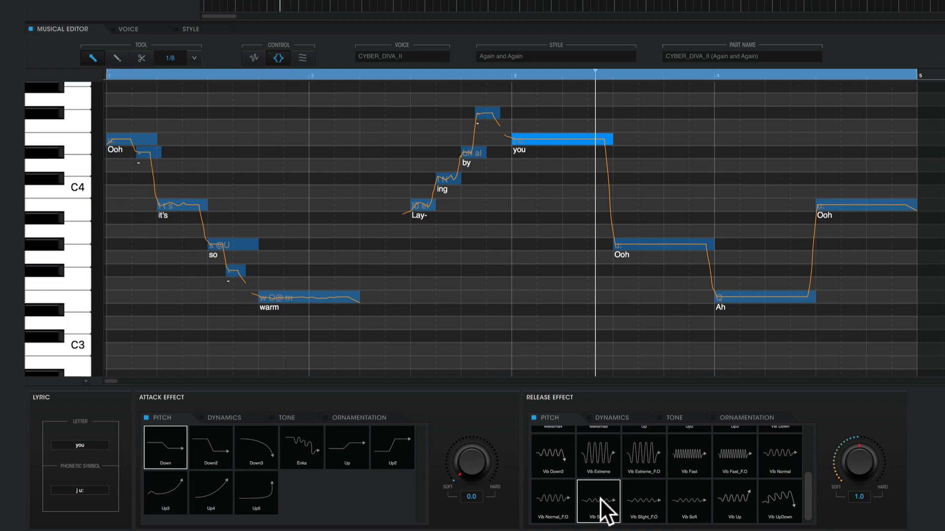
pyautogui.moveTo(578, 135); pyautogui.dragTo(585, 141)
pyautogui.moveTo(552, 173); pyautogui.dragTo(551, 170)
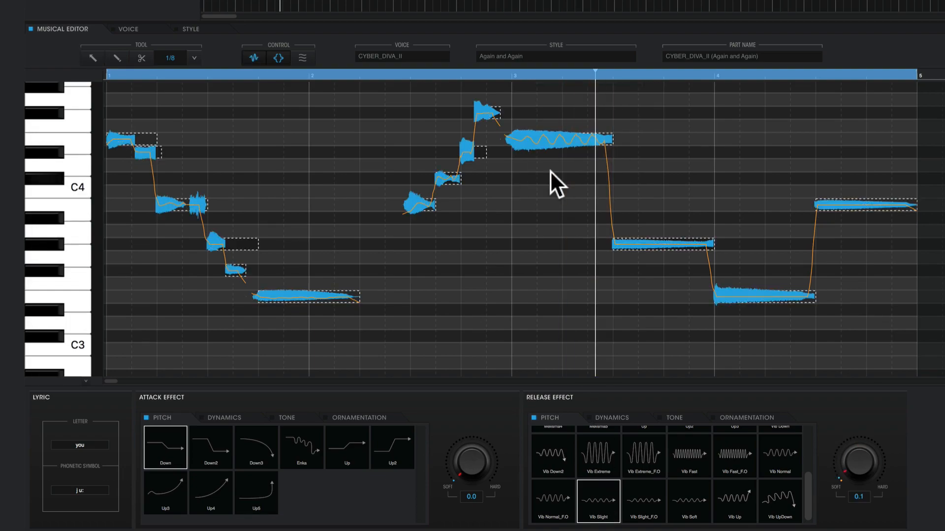
pyautogui.click(497, 72)
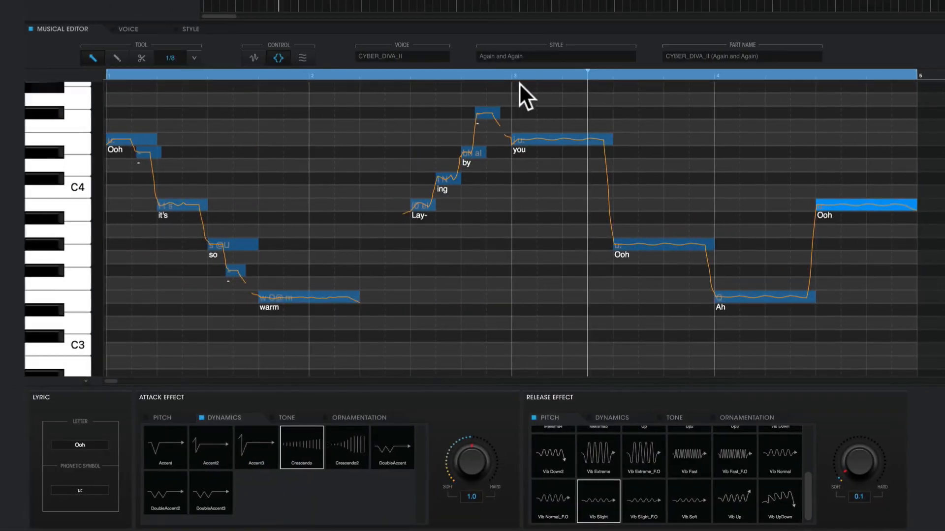
pyautogui.click(507, 73)
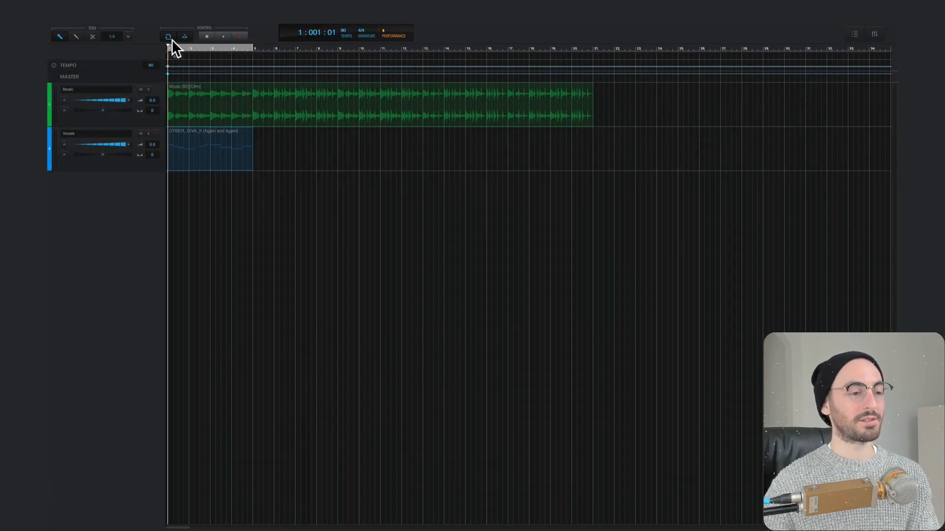
# Export an audio mixdown of only the Vocals track using the multichannel option.
pyautogui.click(184, 131)
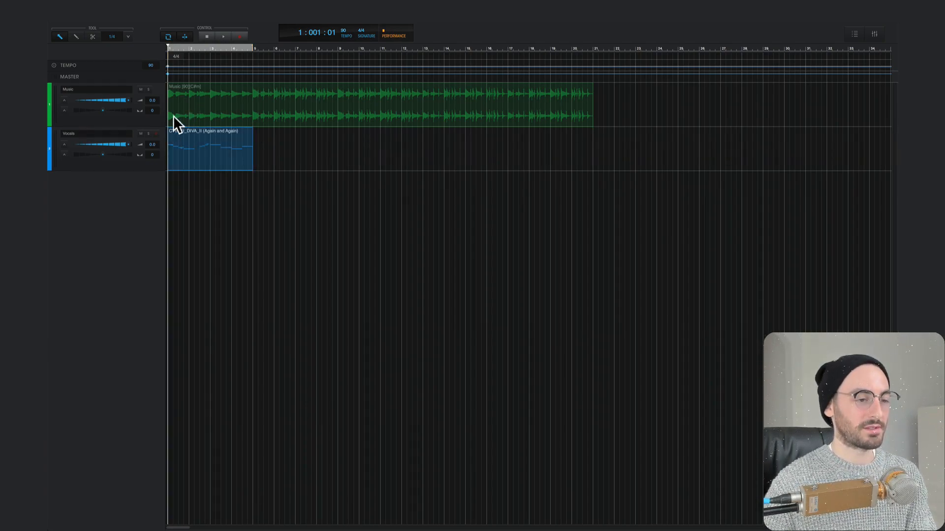
pyautogui.click(97, 4)
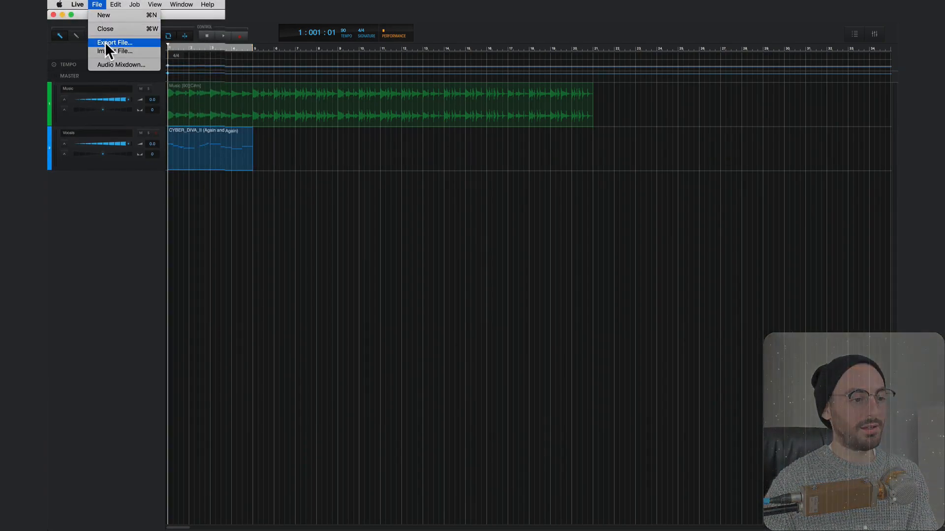
pyautogui.click(108, 64)
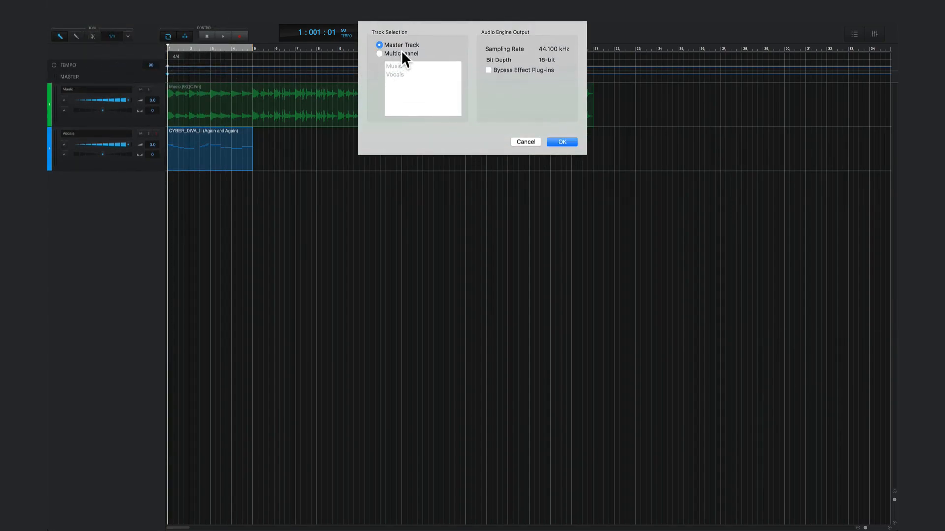
pyautogui.click(398, 74)
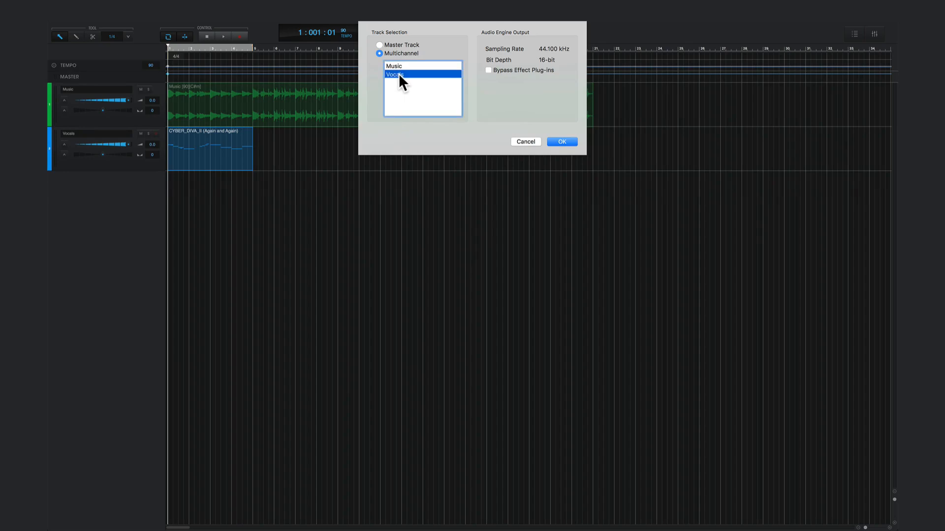
pyautogui.click(555, 140)
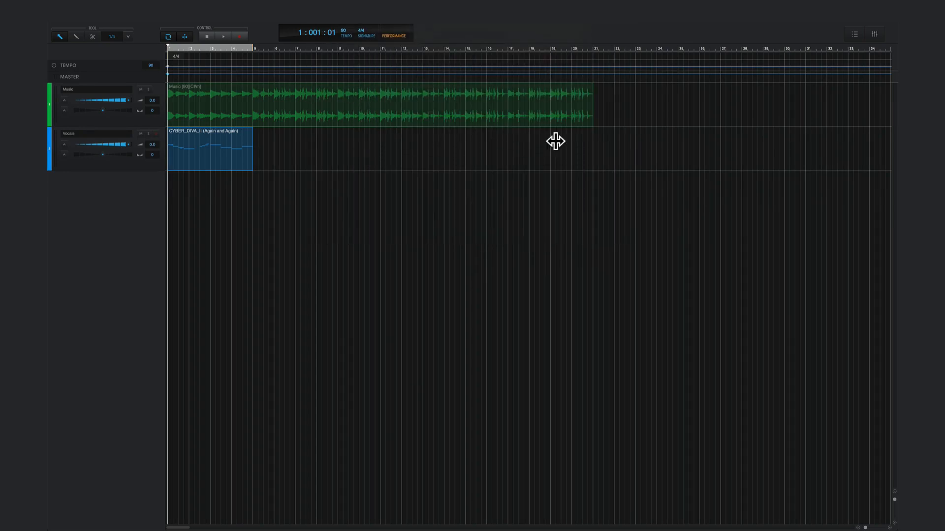
# Add a new audio track named Vocal Chop and place 002_Vocals.wav on it at bar 1.
pyautogui.rightClick(139, 194)
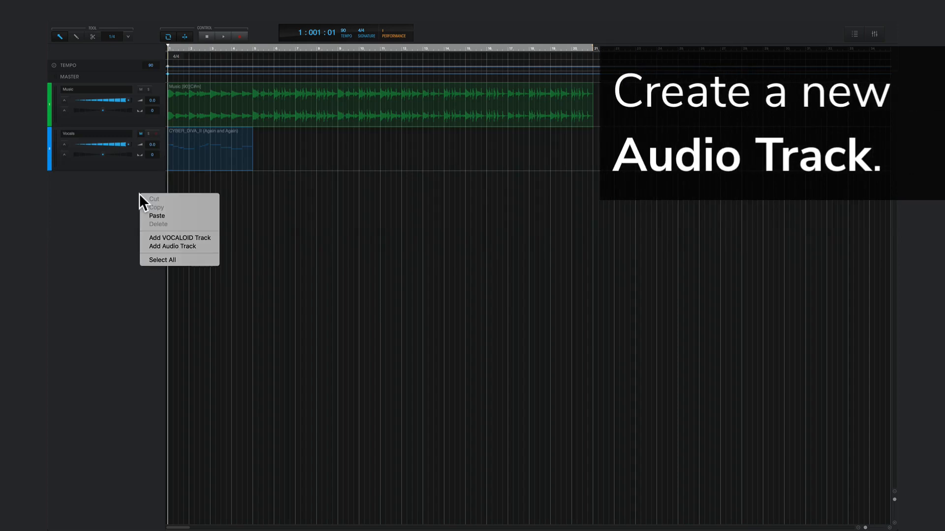
pyautogui.click(154, 246)
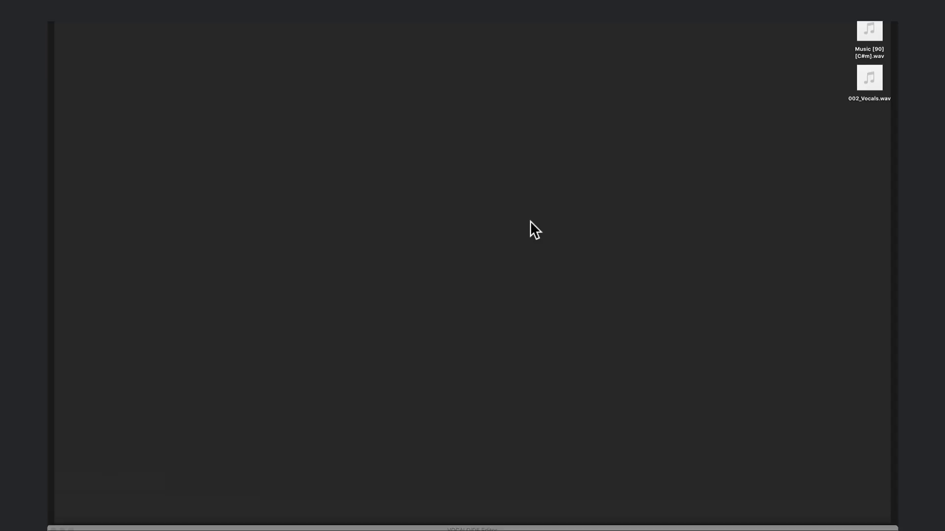
pyautogui.moveTo(861, 72); pyautogui.dragTo(171, 202)
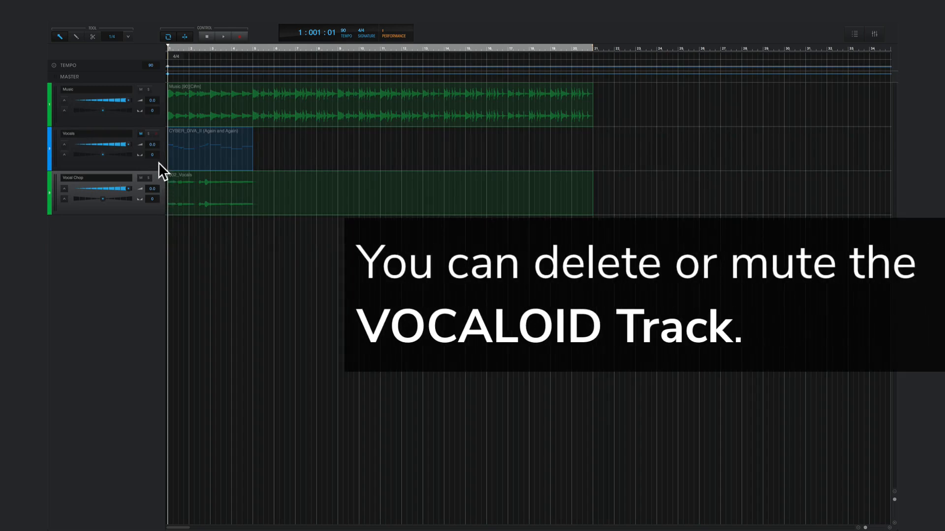
# Delete the original Vocals VOCALOID track.
pyautogui.click(122, 160)
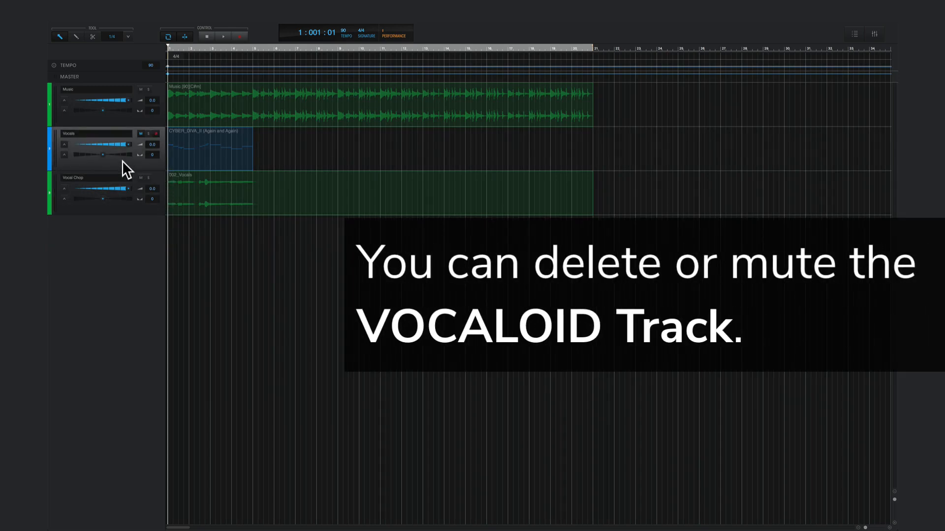
pyautogui.rightClick(122, 160)
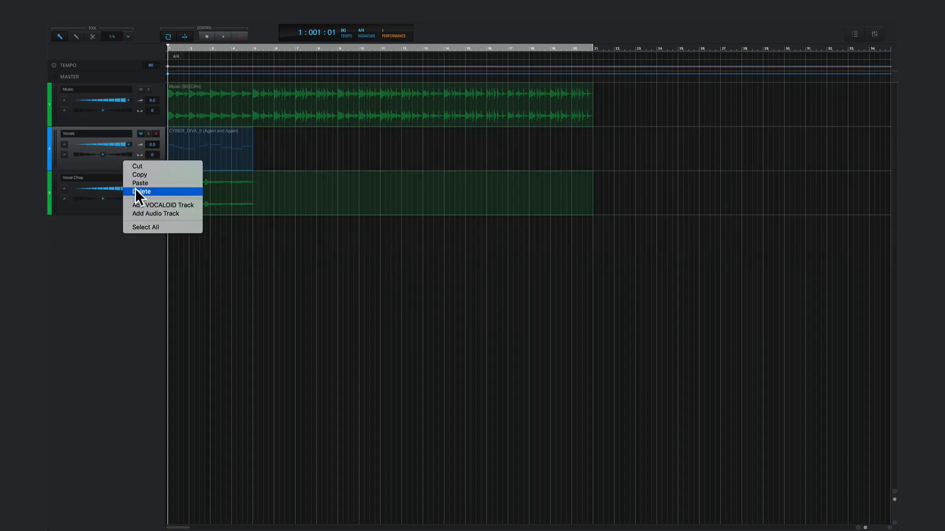
pyautogui.click(136, 191)
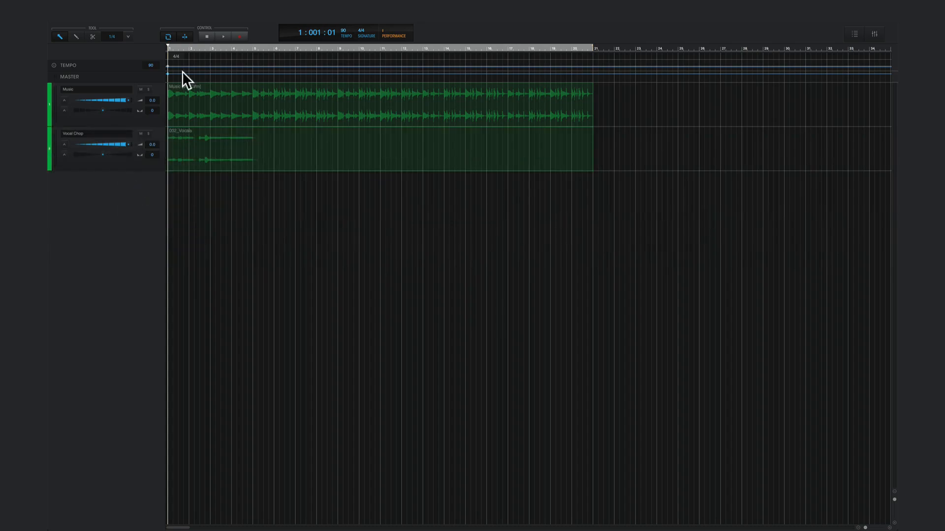
# Play the music with the imported vocal audio, then stop and return to bar 1.
pyautogui.press('space')
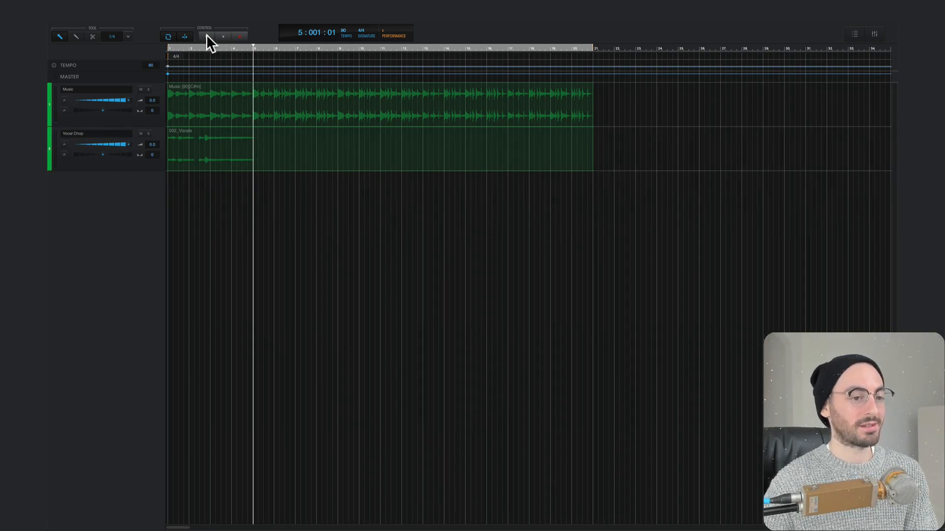
pyautogui.click(206, 34)
pyautogui.click(206, 36)
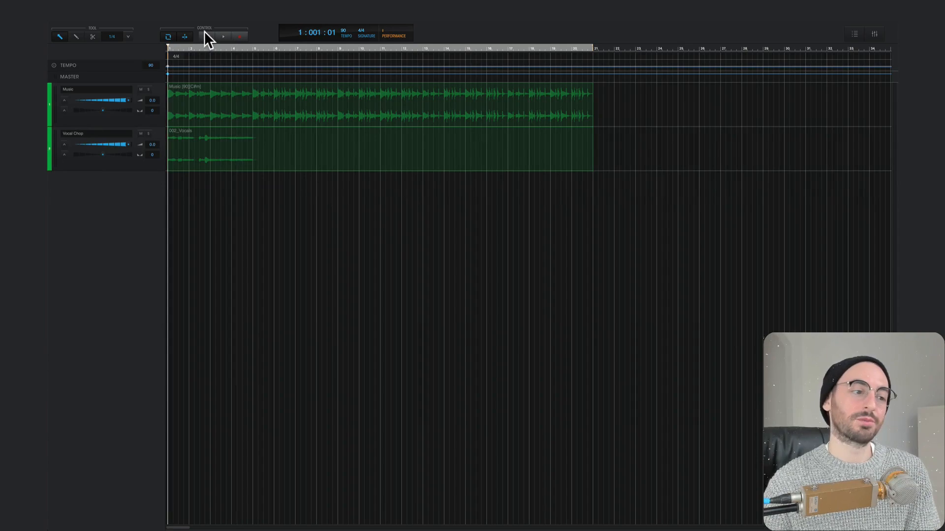
# Try blue, bright pink, muted pink and grey as the Vocal Chop track's colour.
pyautogui.click(50, 141)
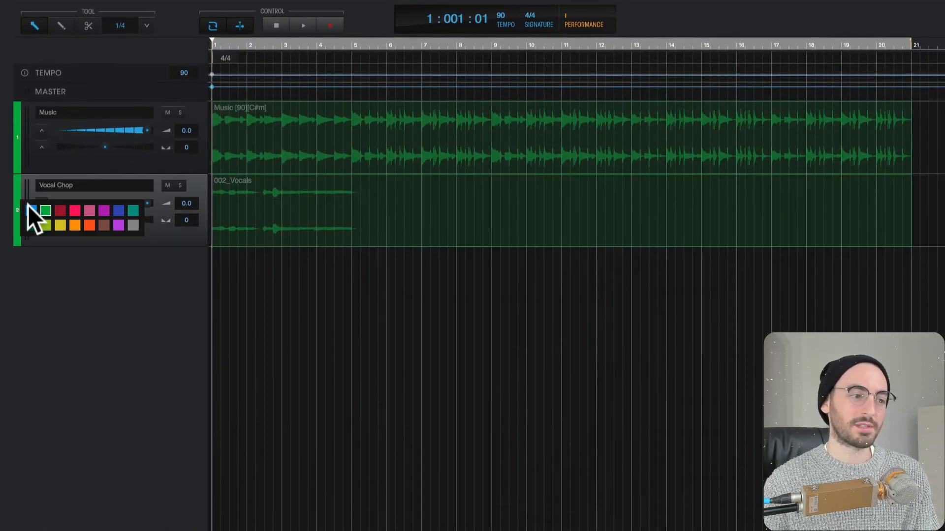
pyautogui.click(30, 209)
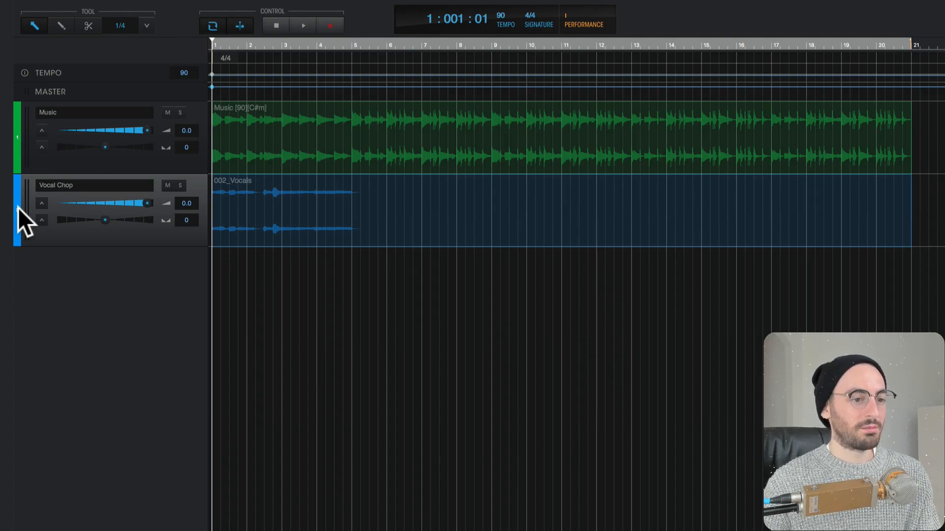
pyautogui.click(18, 209)
pyautogui.click(73, 220)
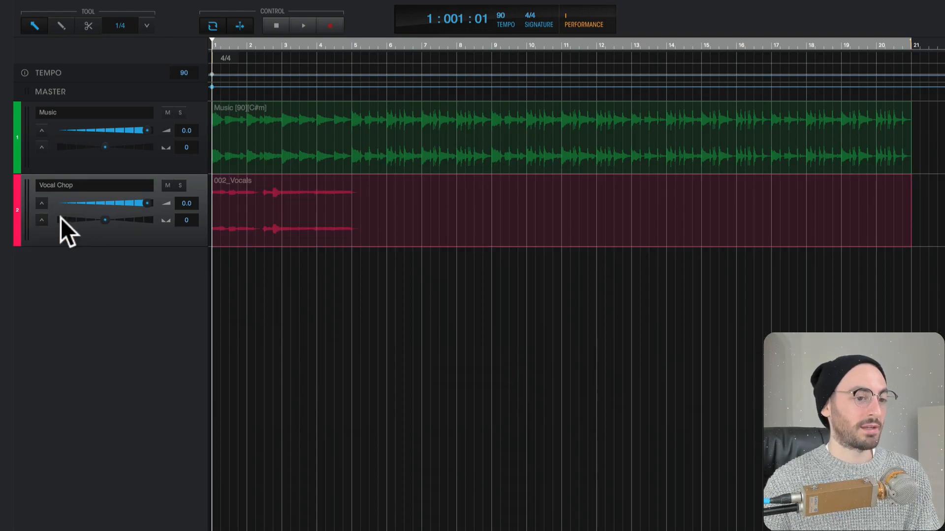
pyautogui.click(17, 221)
pyautogui.click(85, 233)
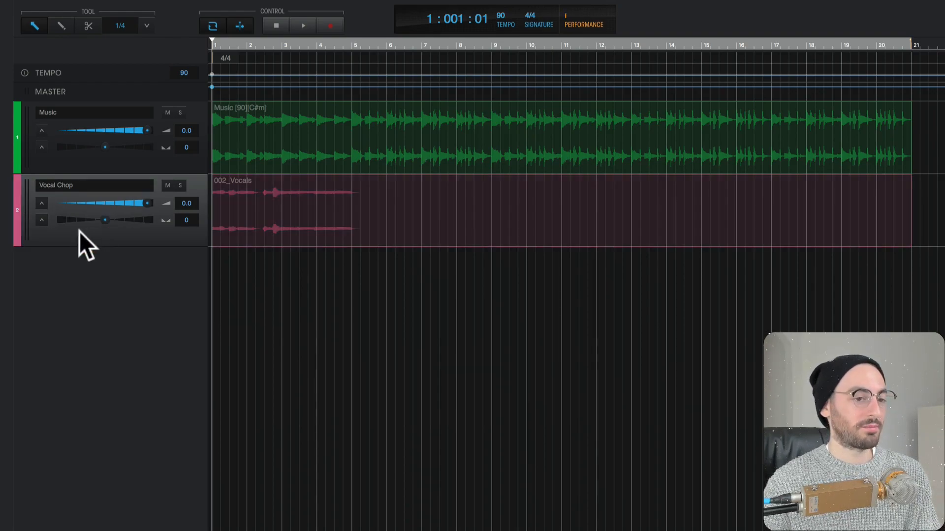
pyautogui.click(18, 215)
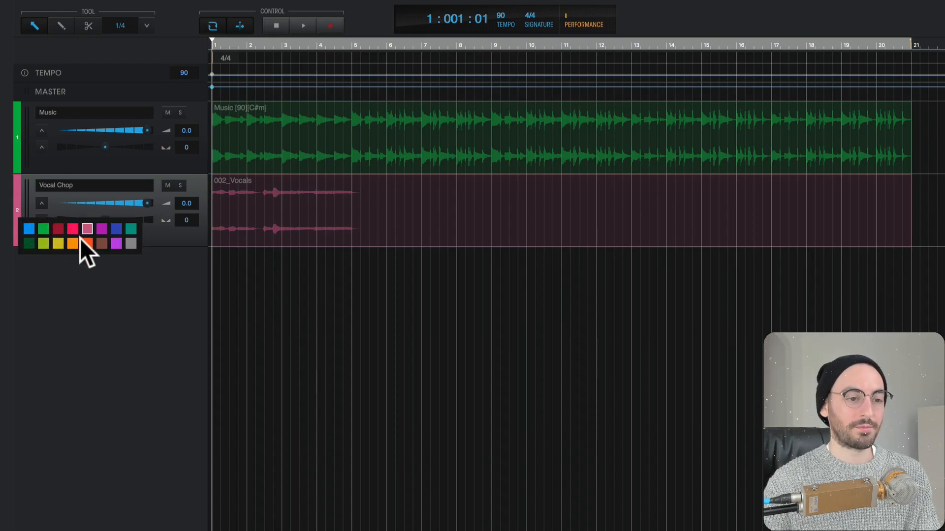
pyautogui.click(131, 242)
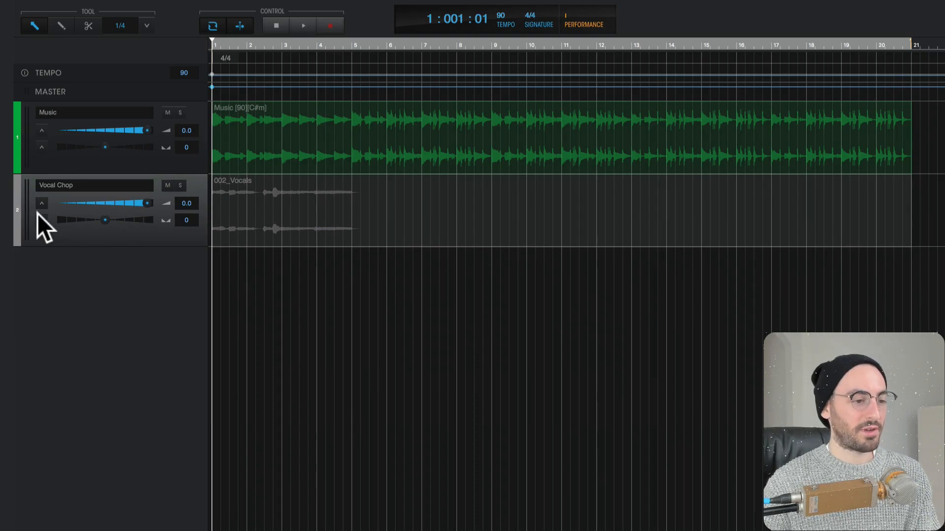
# Colour the Vocal Chop track orange and the Music track blue.
pyautogui.click(18, 217)
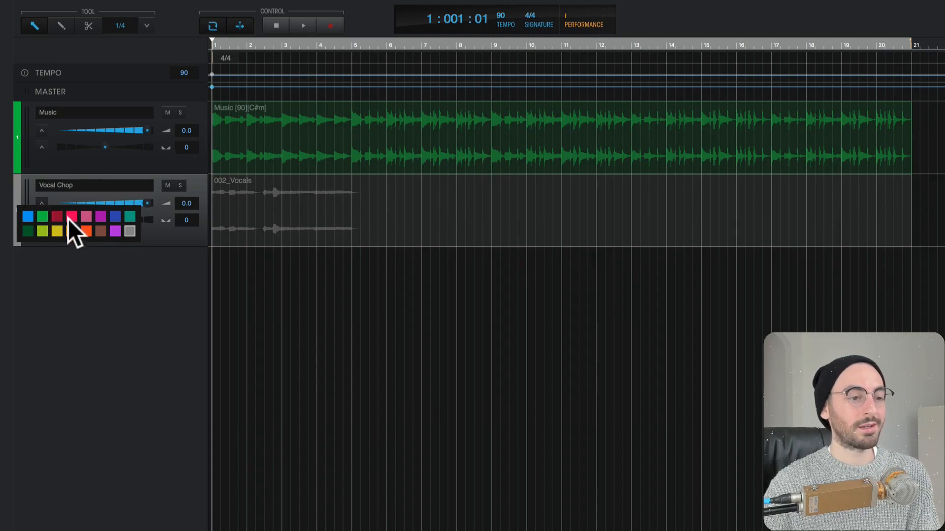
pyautogui.click(76, 231)
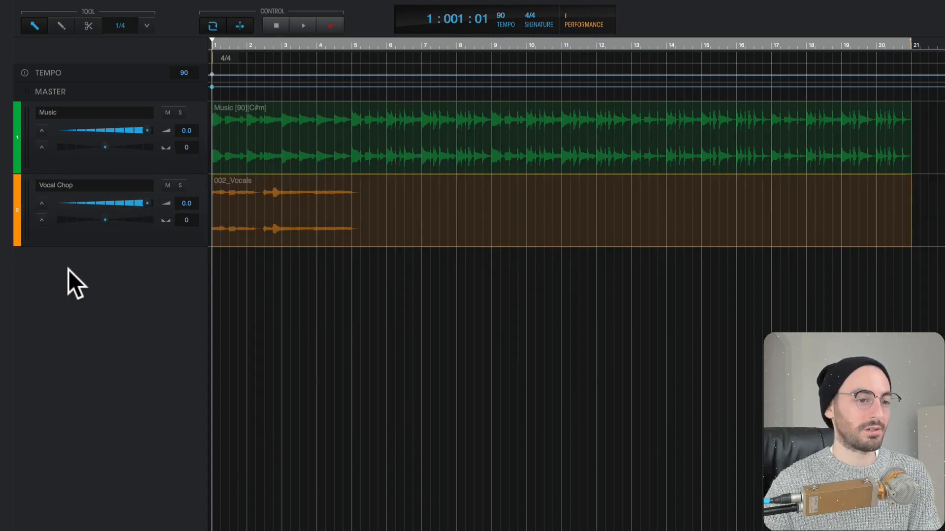
pyautogui.click(19, 147)
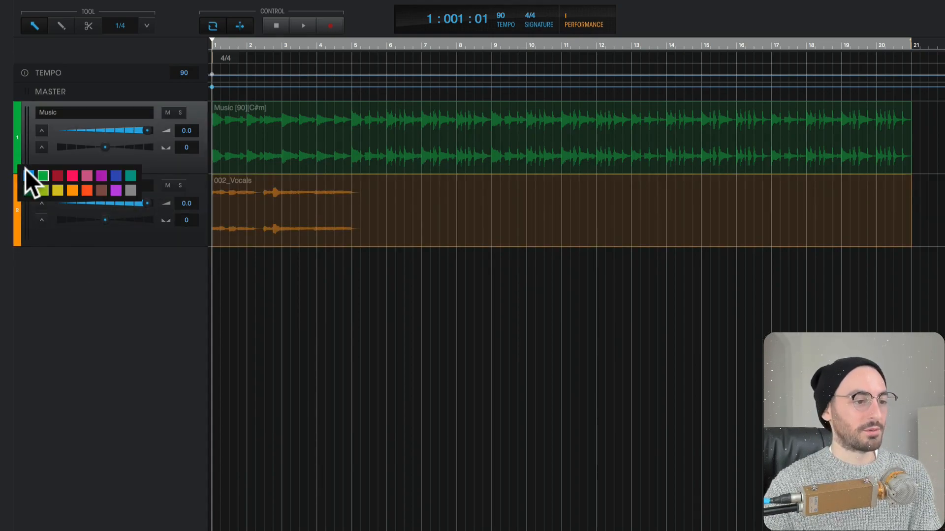
pyautogui.click(27, 173)
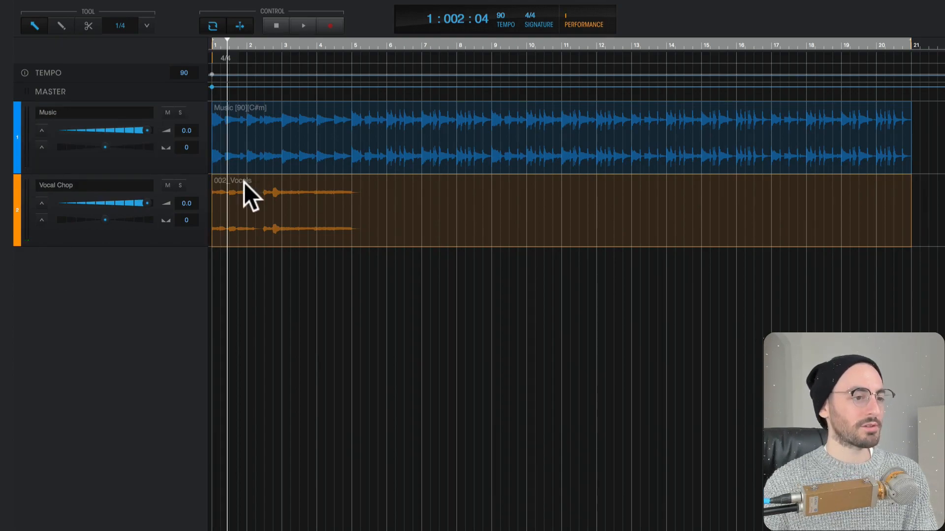
# Rename the 002_Vocals audio part to "Vocal Chop".
pyautogui.click(243, 182)
pyautogui.rightClick(244, 182)
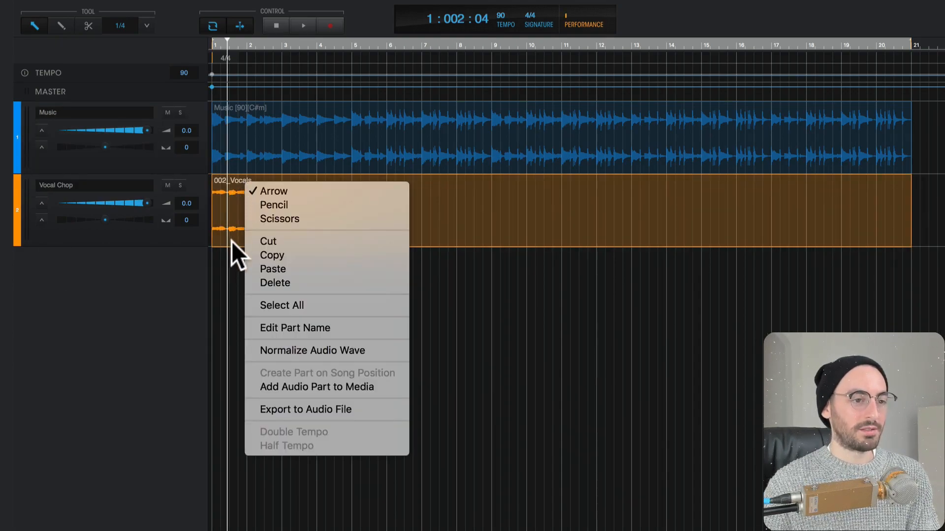
pyautogui.click(271, 327)
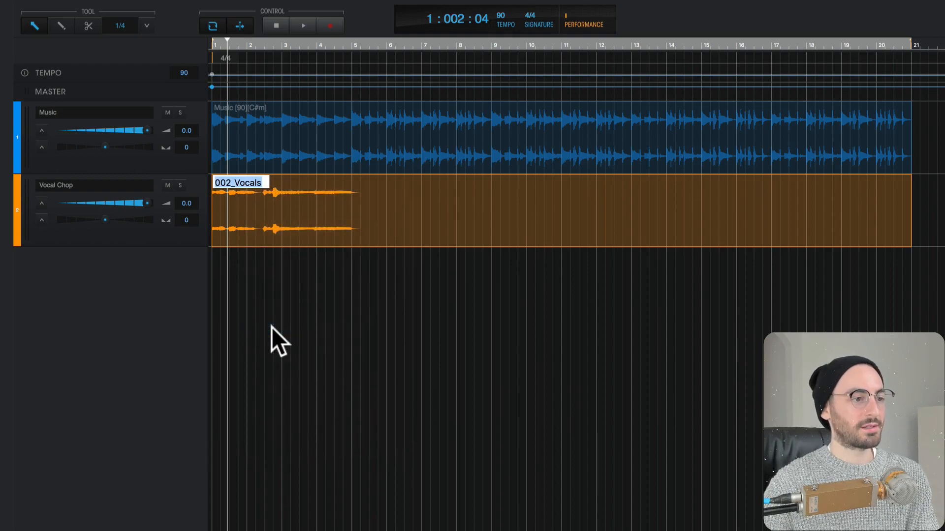
pyautogui.write('Vocal Chop')
pyautogui.press('Return')
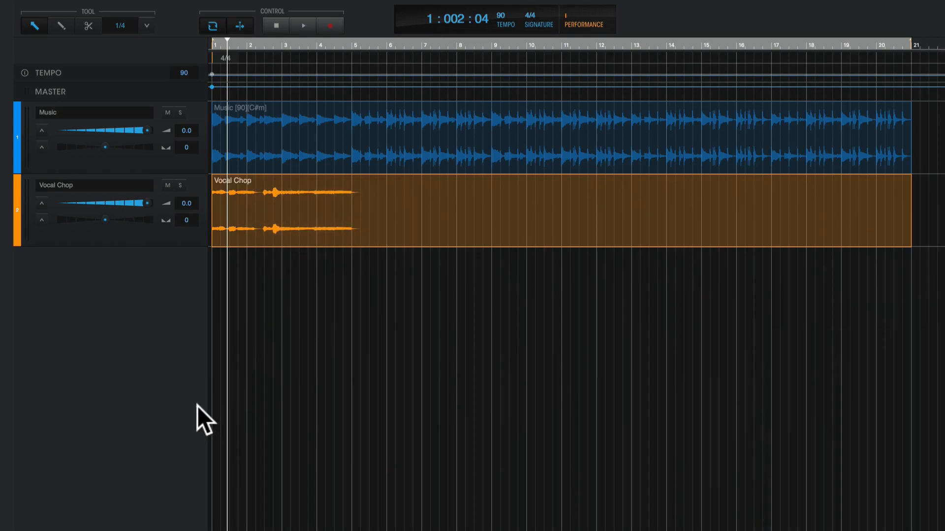
# Play the song from bar 1 to hear the vocal part against the music, then stop.
pyautogui.click(278, 22)
pyautogui.press('space')
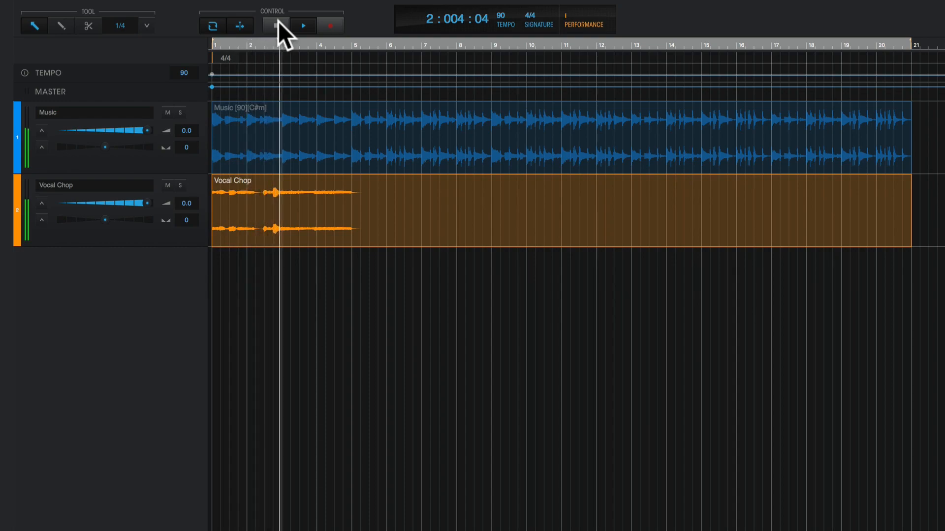
pyautogui.click(278, 22)
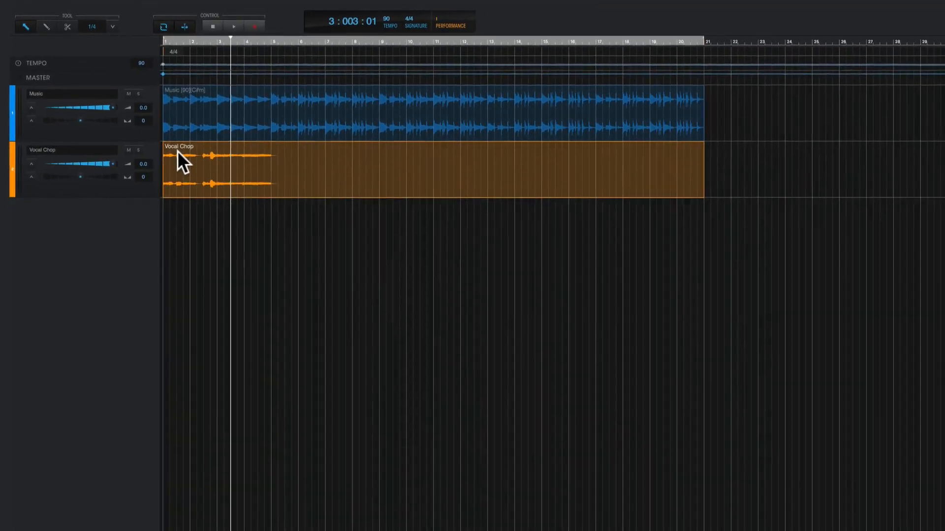
# Move the Vocal Chop audio part so it starts at bar 5.
pyautogui.moveTo(229, 187); pyautogui.dragTo(358, 176)
pyautogui.moveTo(265, 139); pyautogui.dragTo(268, 165)
pyautogui.scroll(3, 268, 165)
# Split the Vocal Chop part at every beat of bar 5, at bars 6, 7 and 8, and at beats 3 and 4 of bar 6.
pyautogui.press('3')
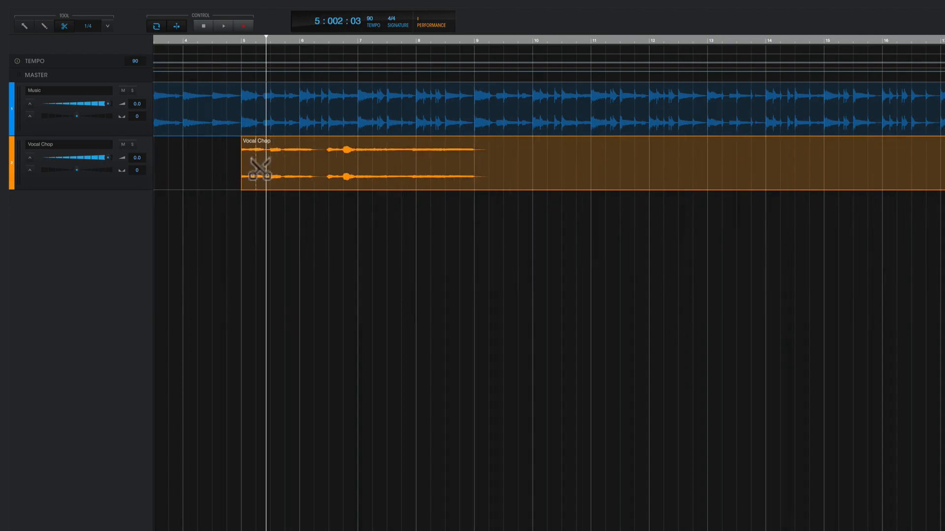
pyautogui.click(256, 170)
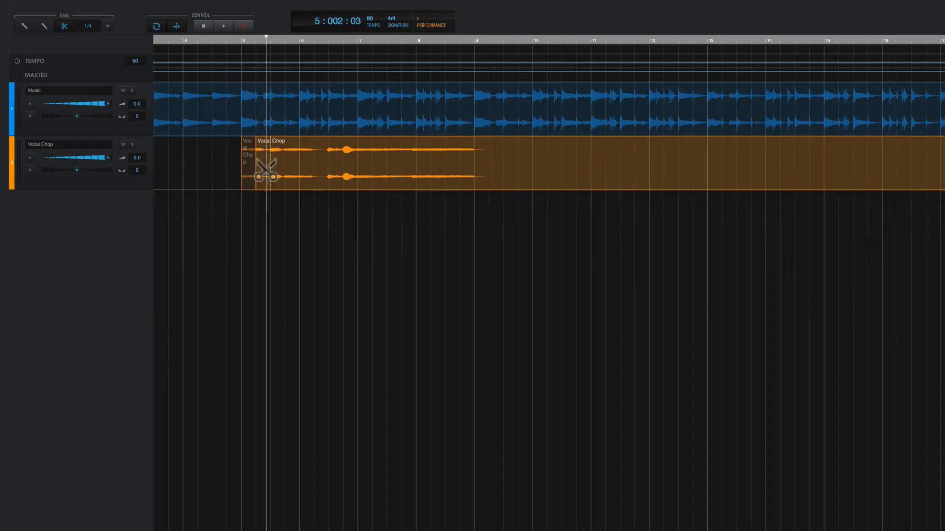
pyautogui.click(270, 170)
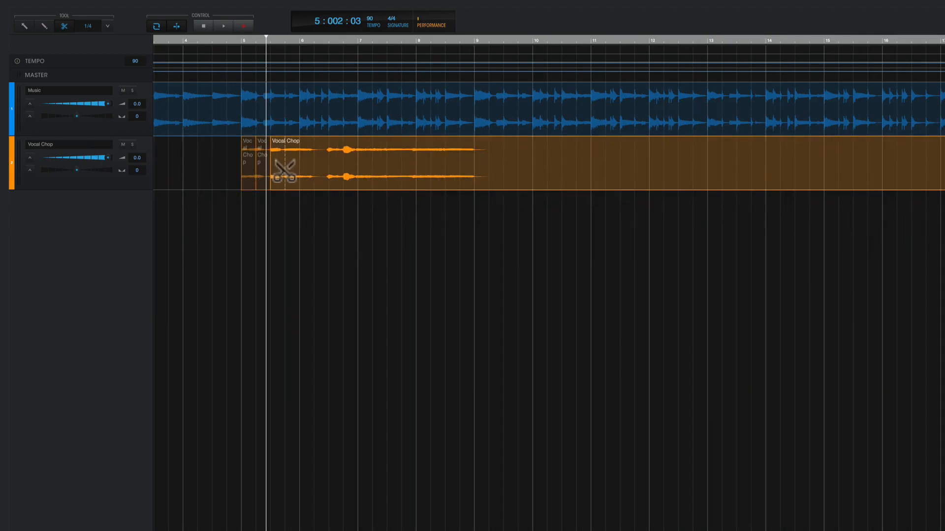
pyautogui.click(285, 170)
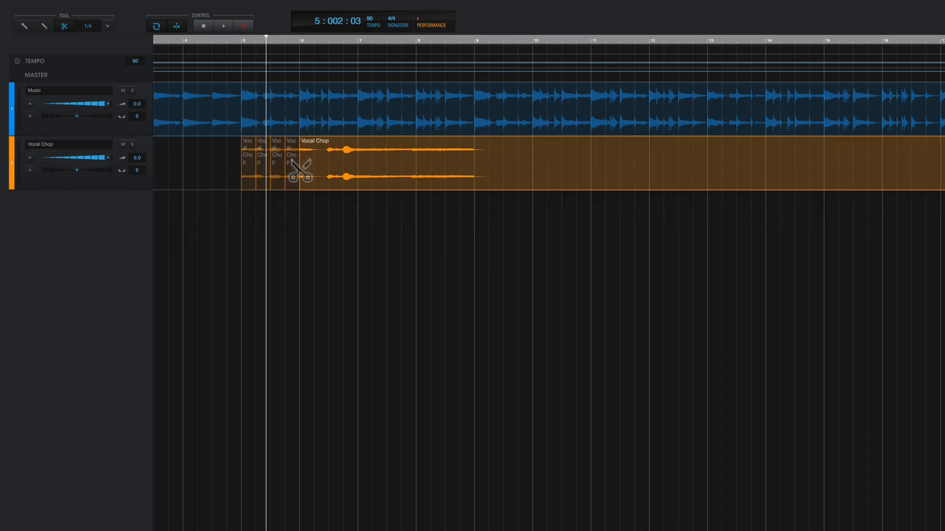
pyautogui.click(360, 172)
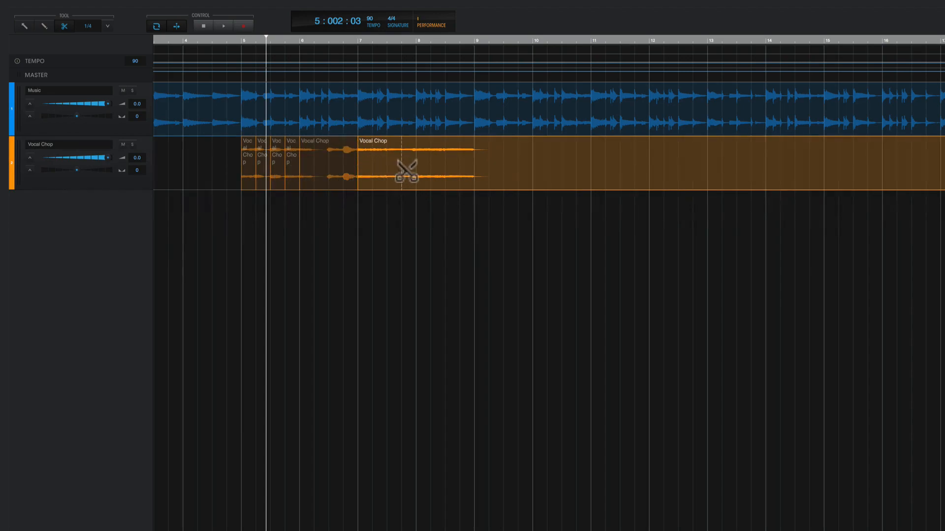
pyautogui.click(410, 170)
pyautogui.click(343, 170)
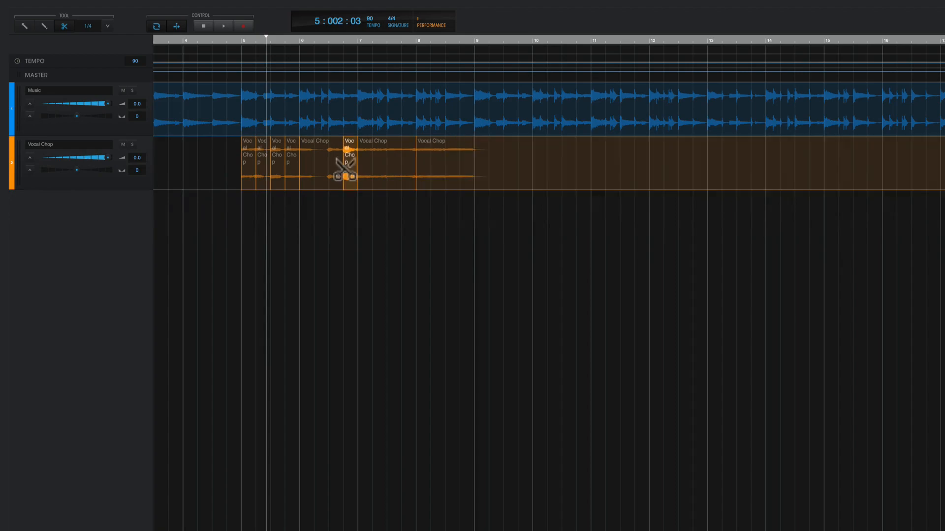
pyautogui.click(328, 168)
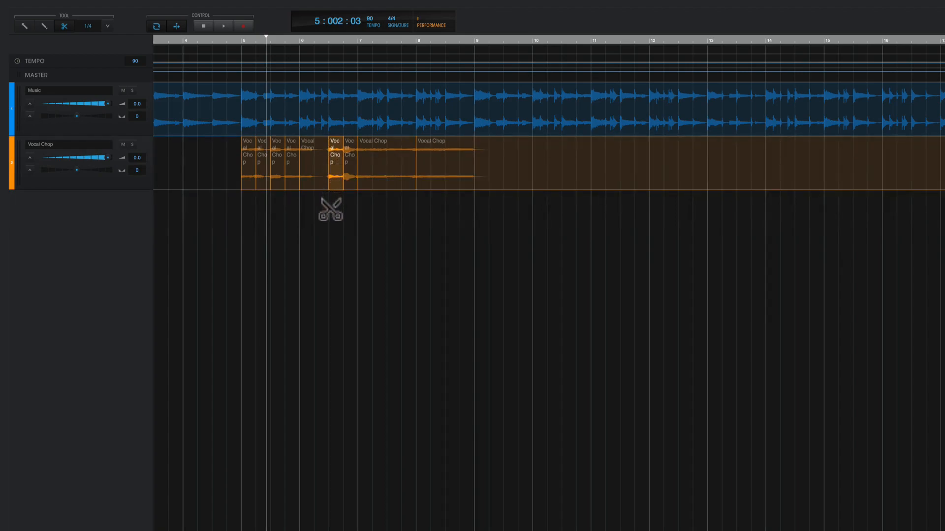
# Rearrange the vocal slices into a spaced, chopped pattern from bar 5 and audition it from beat 4 of bar 4.
pyautogui.moveTo(374, 146)
pyautogui.mouseDown()
pyautogui.moveTo(486, 155)
pyautogui.moveTo(378, 156)
pyautogui.mouseUp()
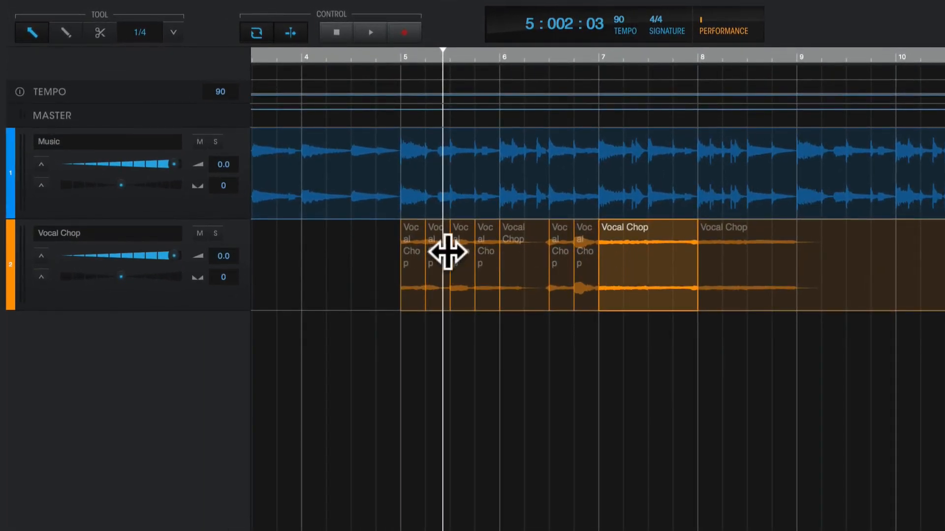
pyautogui.press('space')
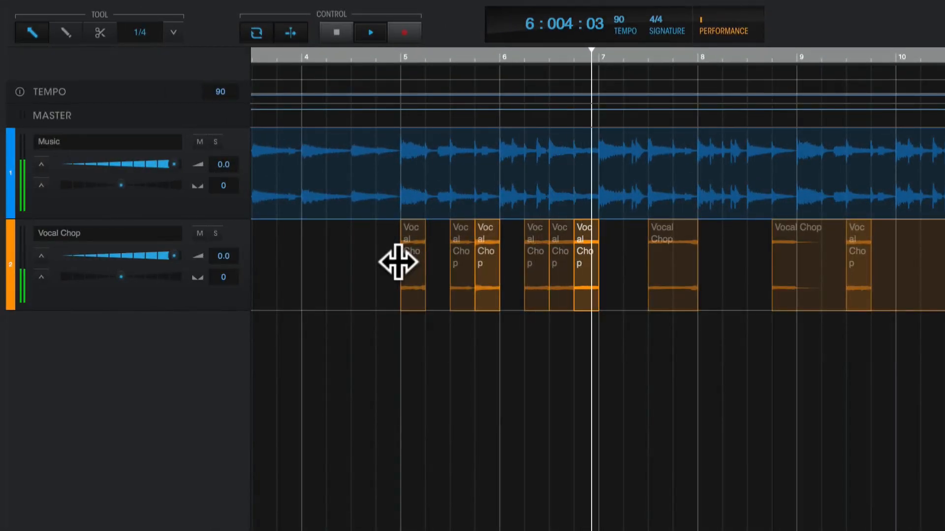
pyautogui.press('space')
pyautogui.click(376, 259)
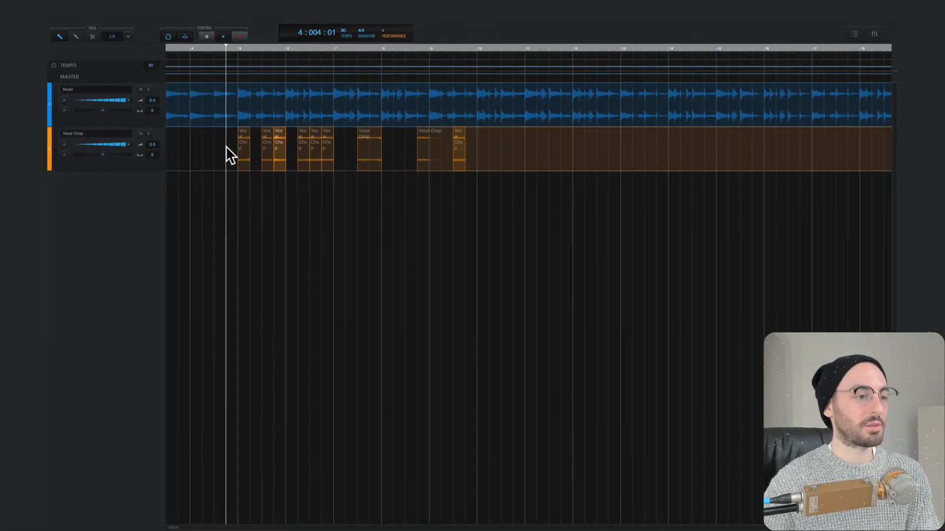
pyautogui.press('space')
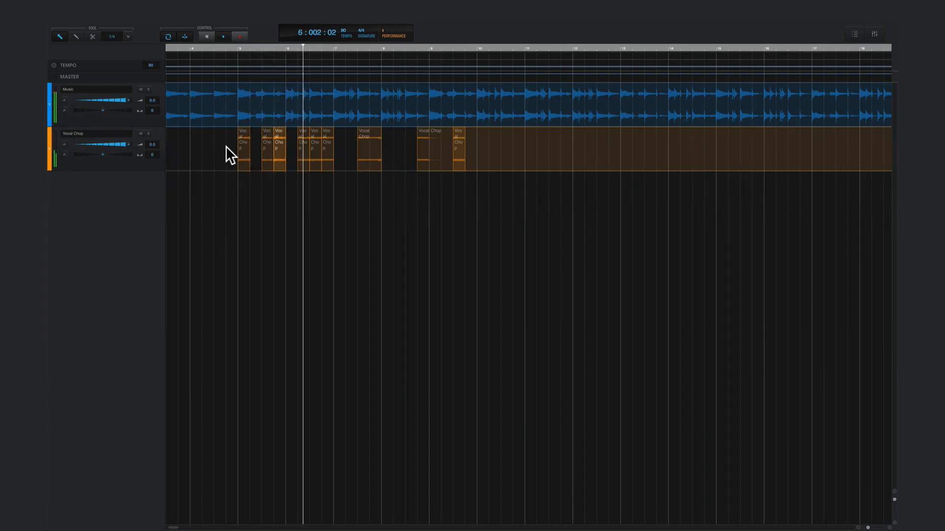
# Play through the full chopped-vocal arrangement and turn off loop playback.
pyautogui.press('space')
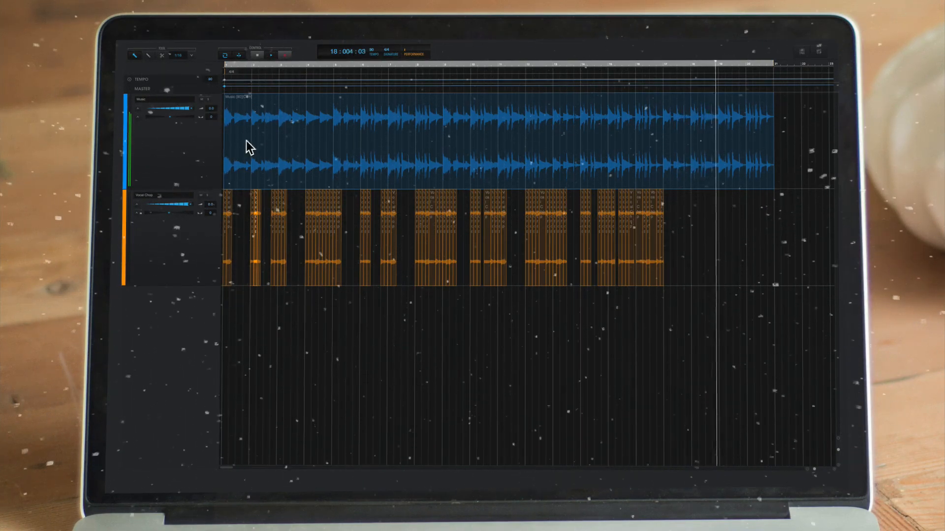
pyautogui.click(224, 55)
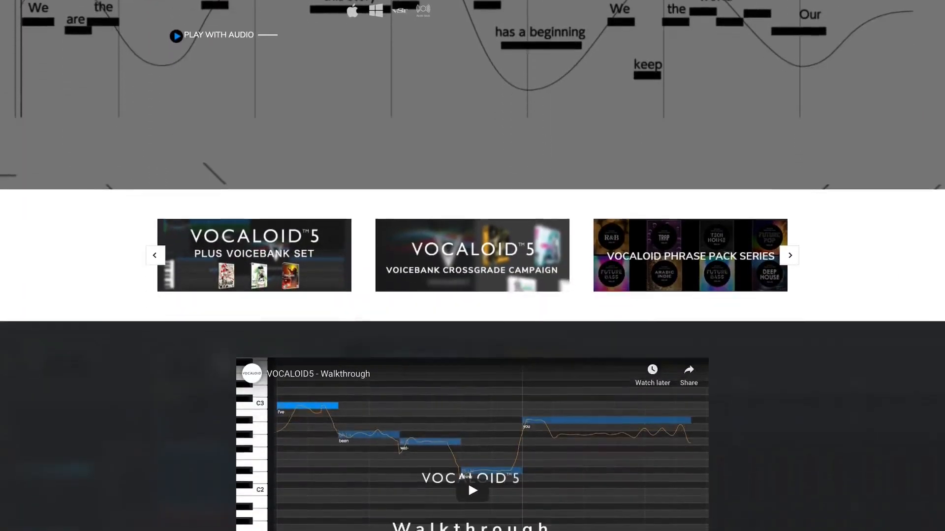
# Switch to the VOCALOID5 website and look through its features and edition comparison.
pyautogui.scroll(-20, 473, 266)
pyautogui.scroll(-8, 472, 265)
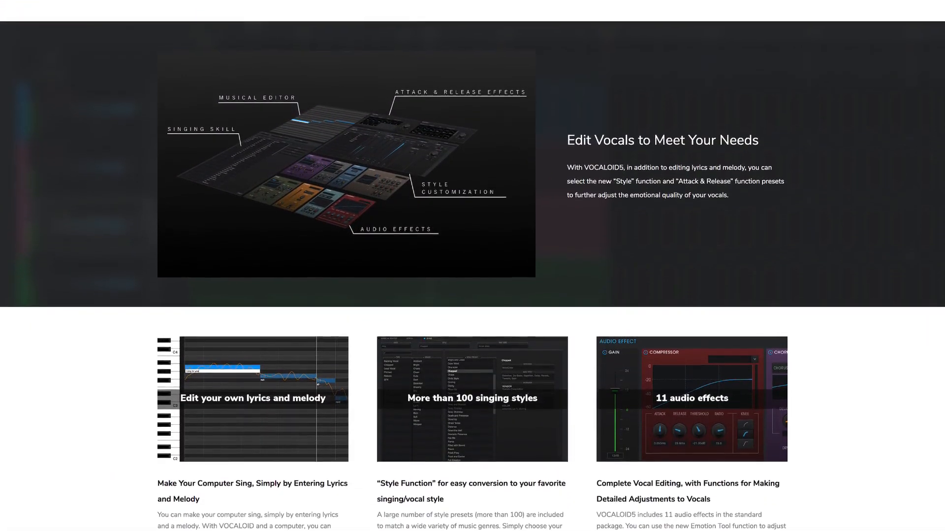
pyautogui.scroll(20, 473, 266)
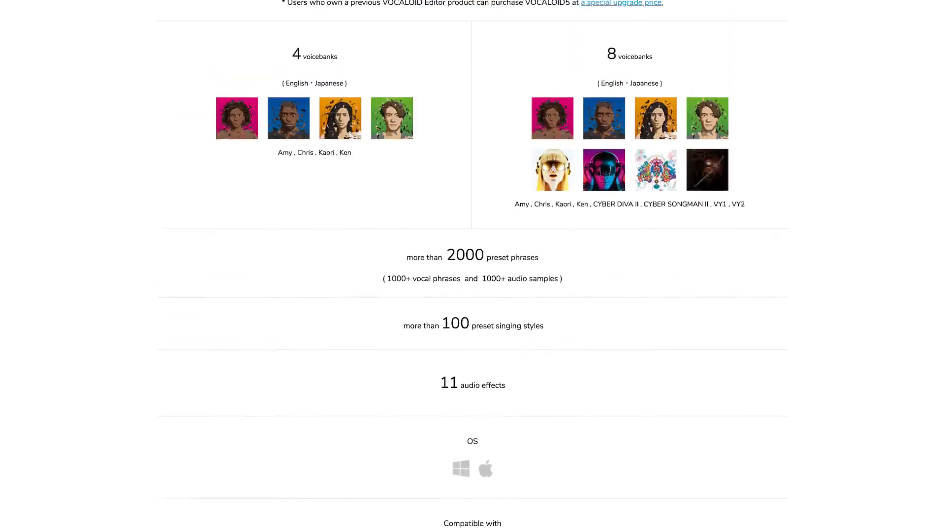
pyautogui.scroll(5, 472, 266)
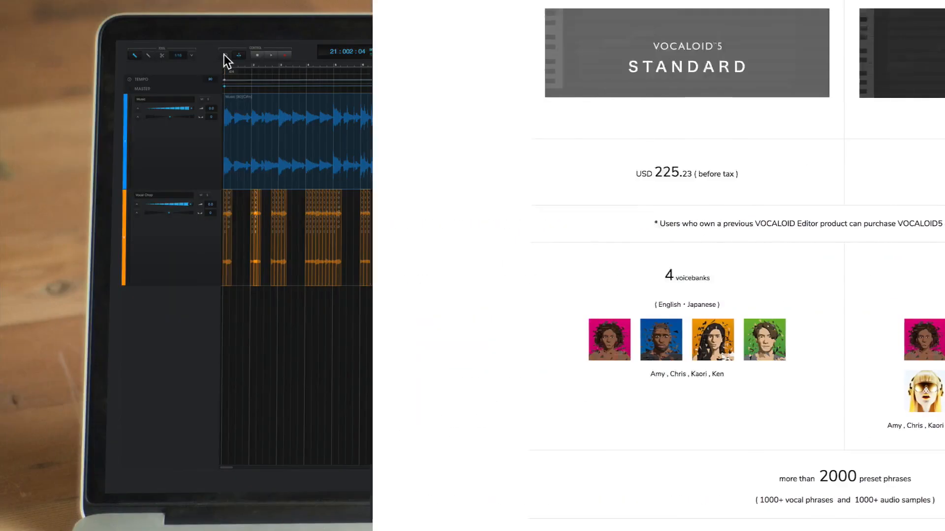